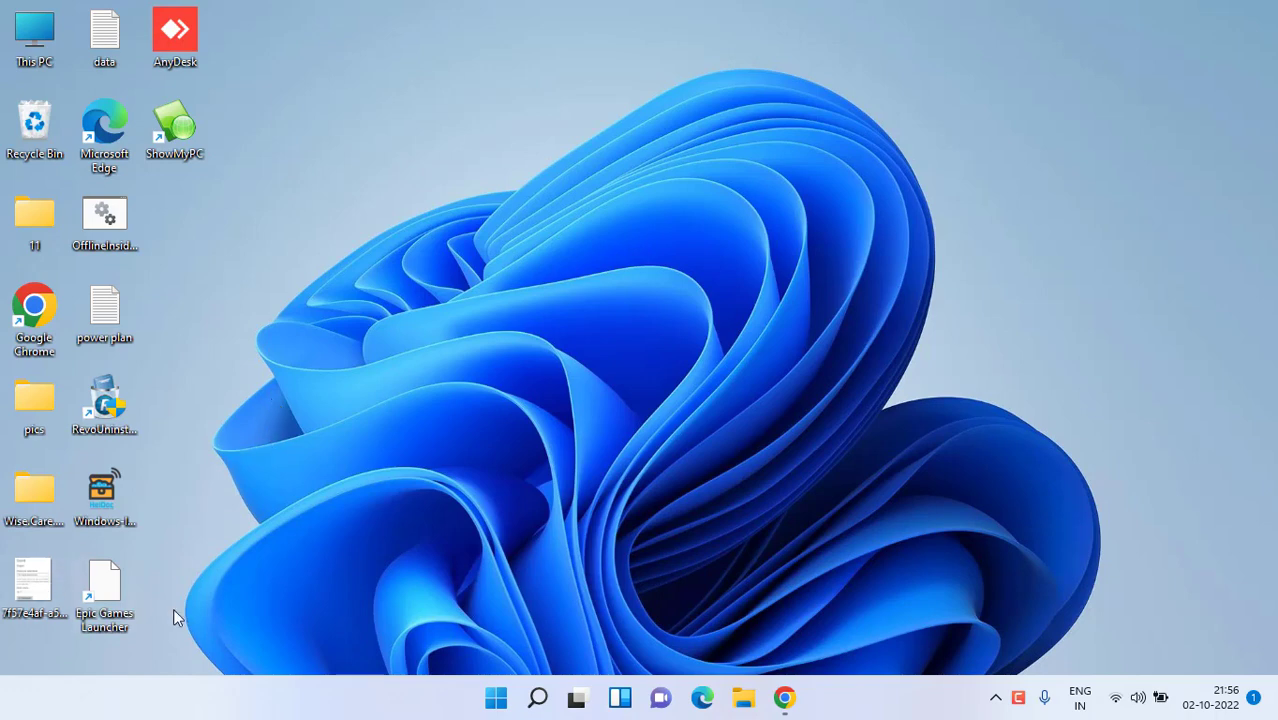
# Tick 'Run this program as an administrator' in the Epic Games Launcher shortcut's Compatibility properties and apply.
pyautogui.rightClick(116, 597)
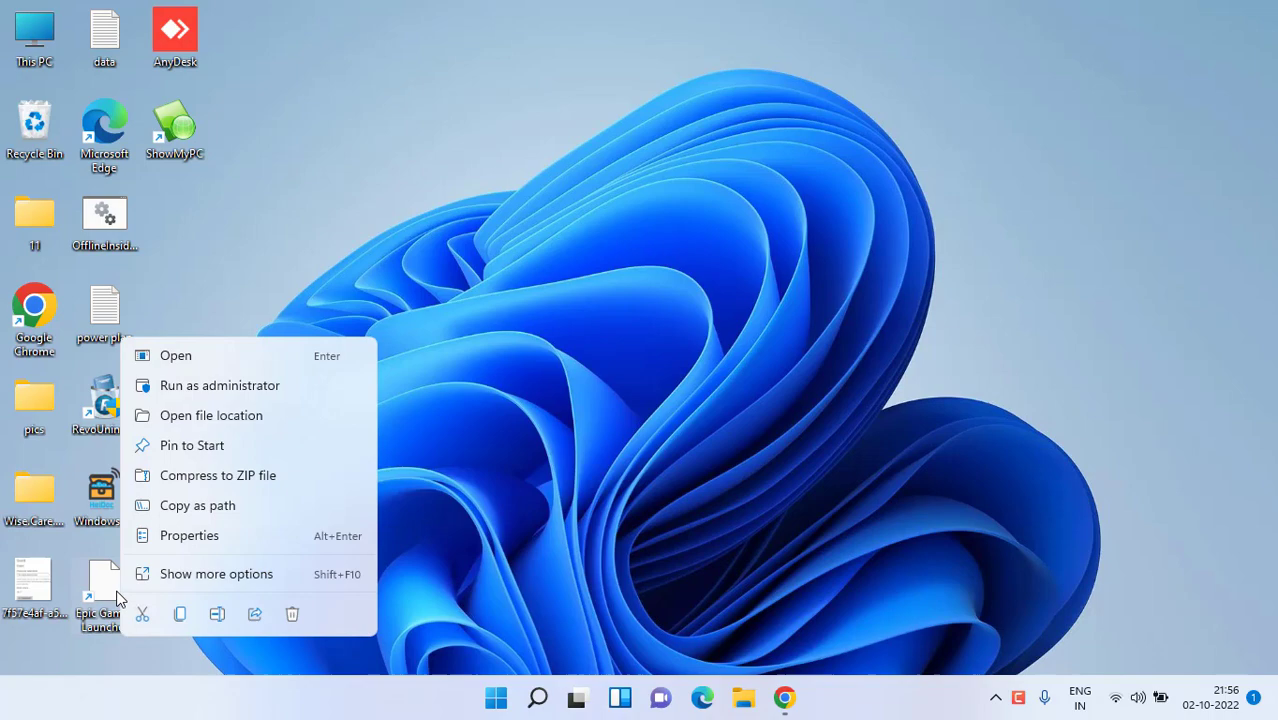
pyautogui.click(190, 535)
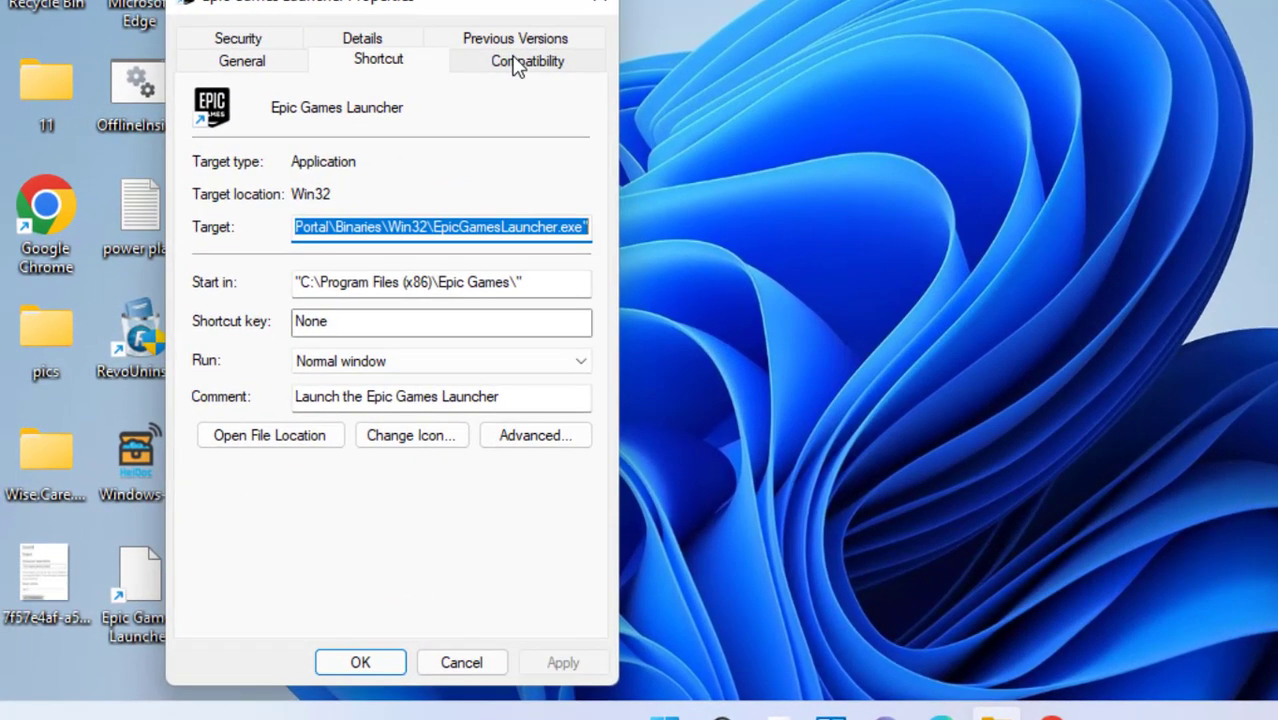
pyautogui.click(516, 64)
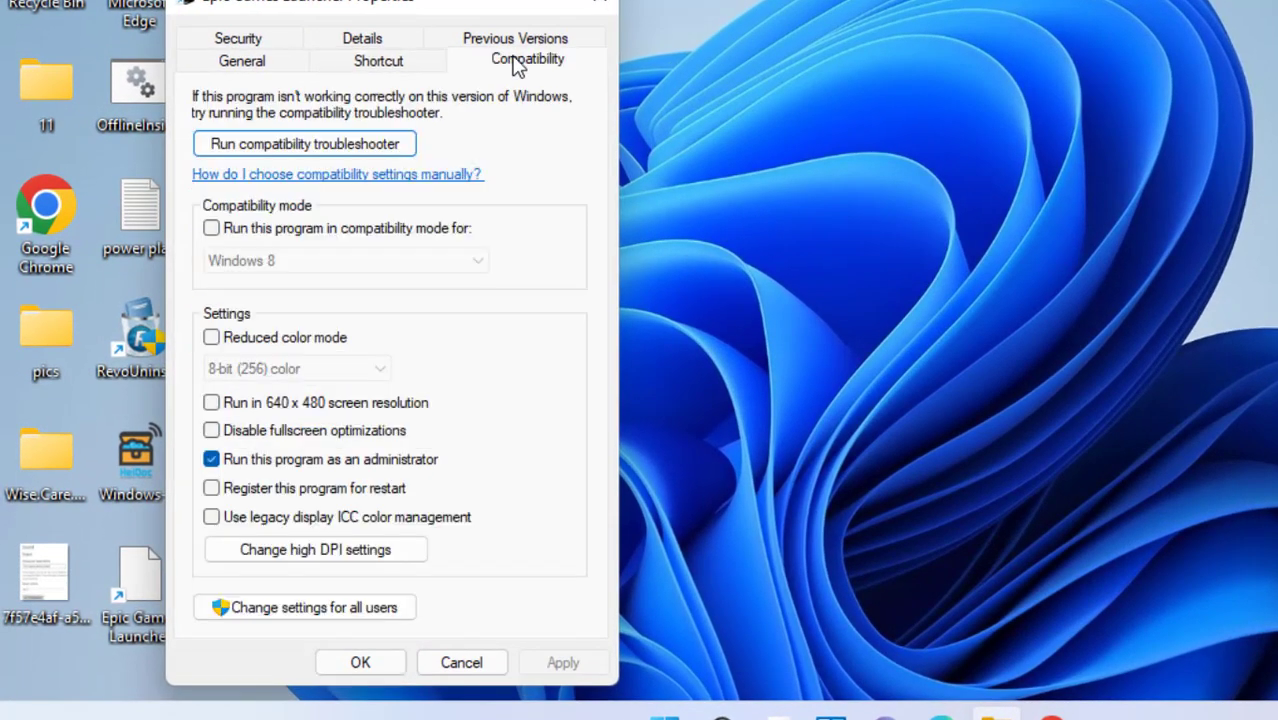
pyautogui.click(348, 466)
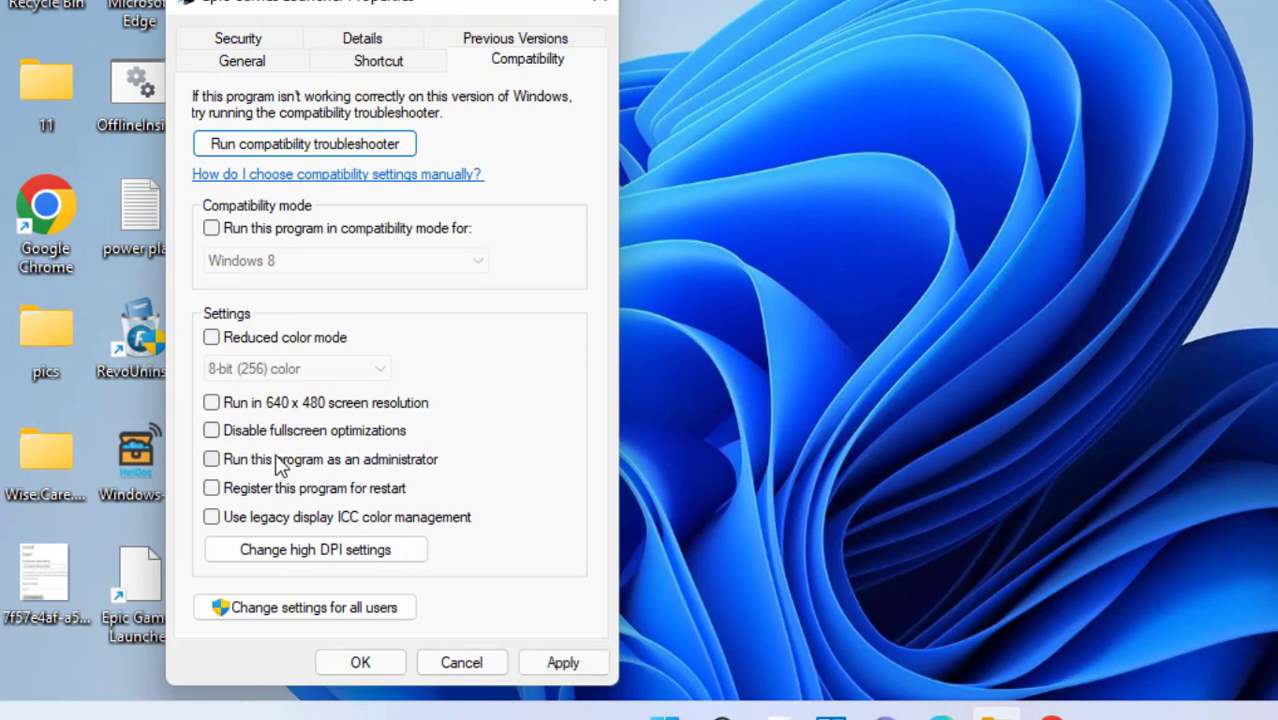
pyautogui.click(211, 459)
pyautogui.click(560, 662)
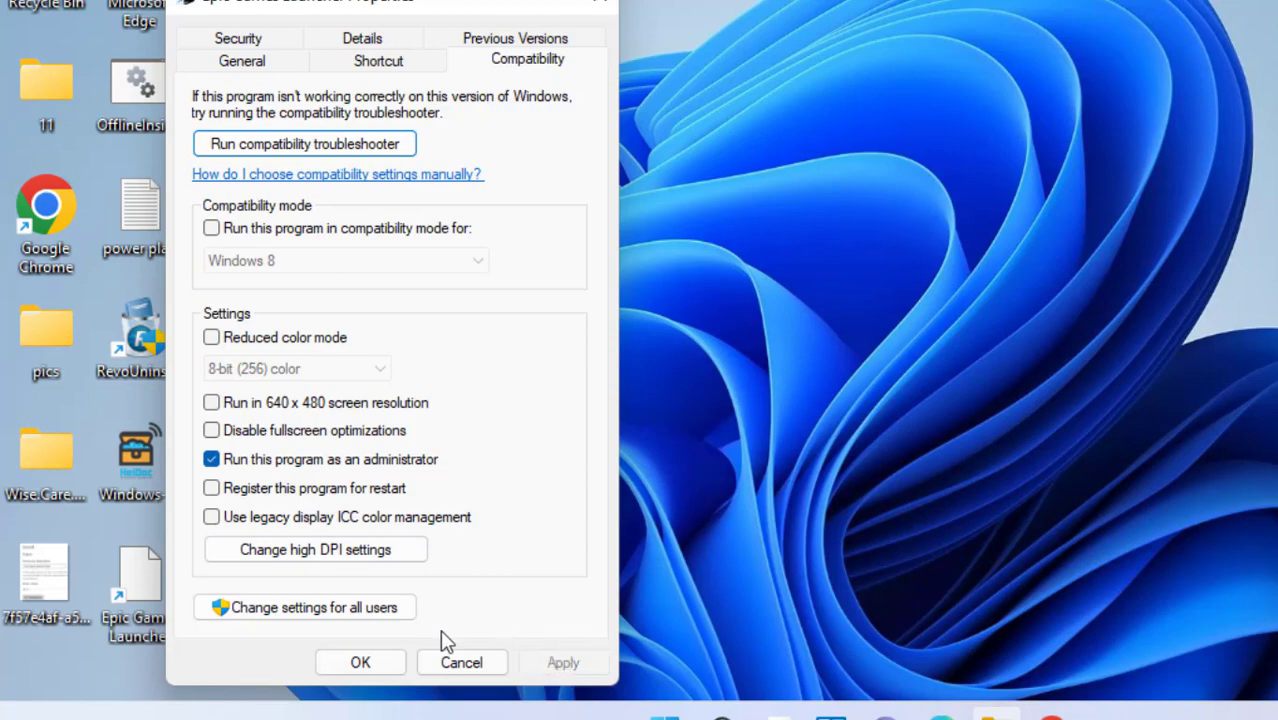
pyautogui.click(355, 662)
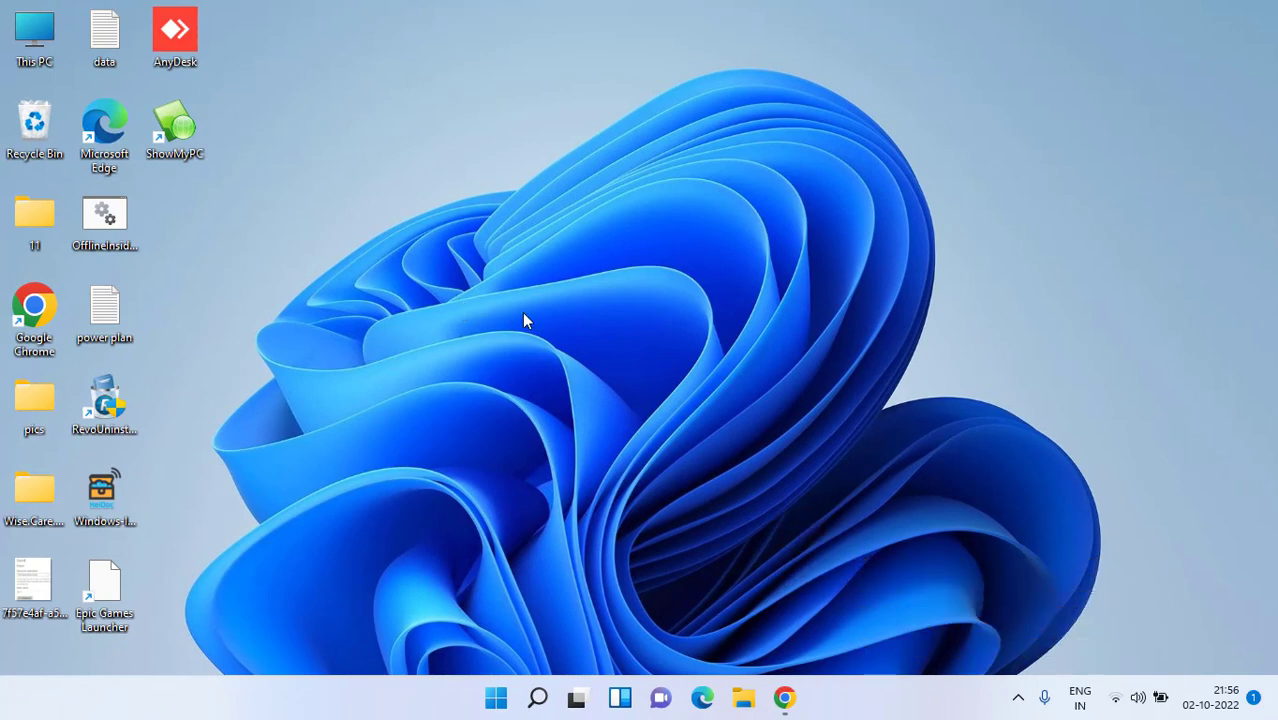
# Browse File Explorer to C:\Program Files\EA\AC and select EAAntiCheat.Installer.
pyautogui.press('super+e')
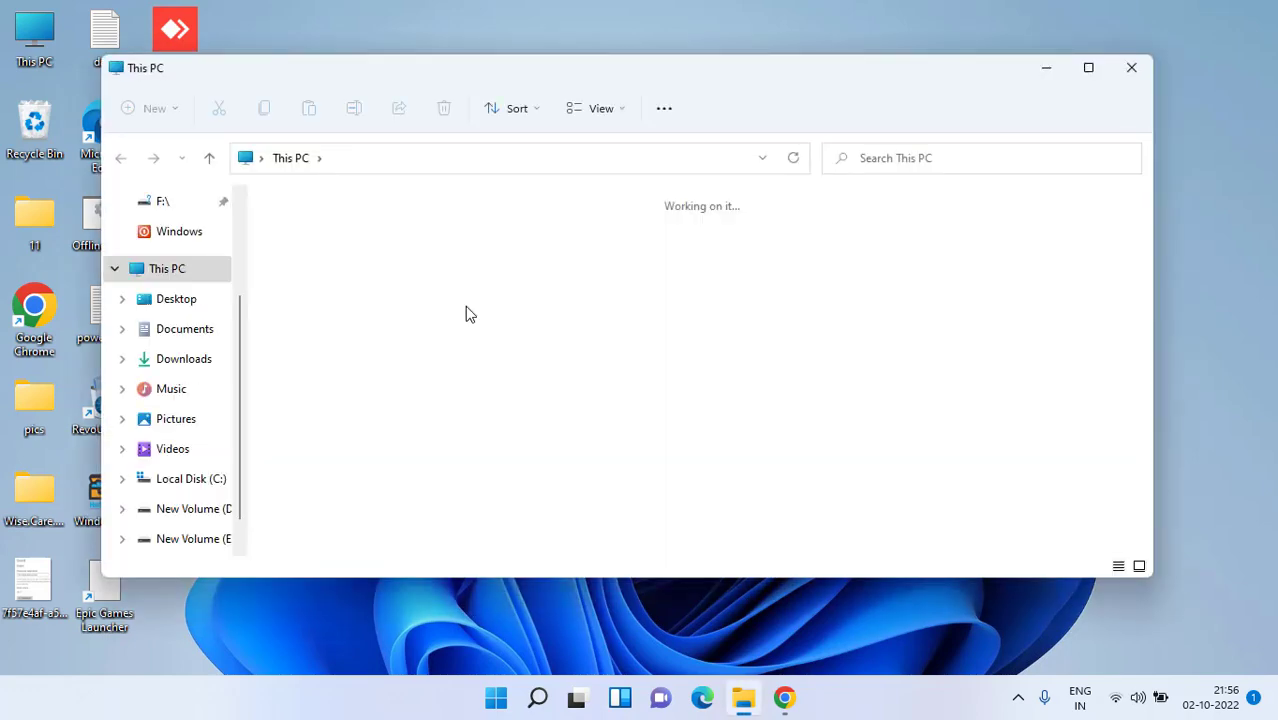
pyautogui.click(418, 375)
pyautogui.doubleClick(418, 375)
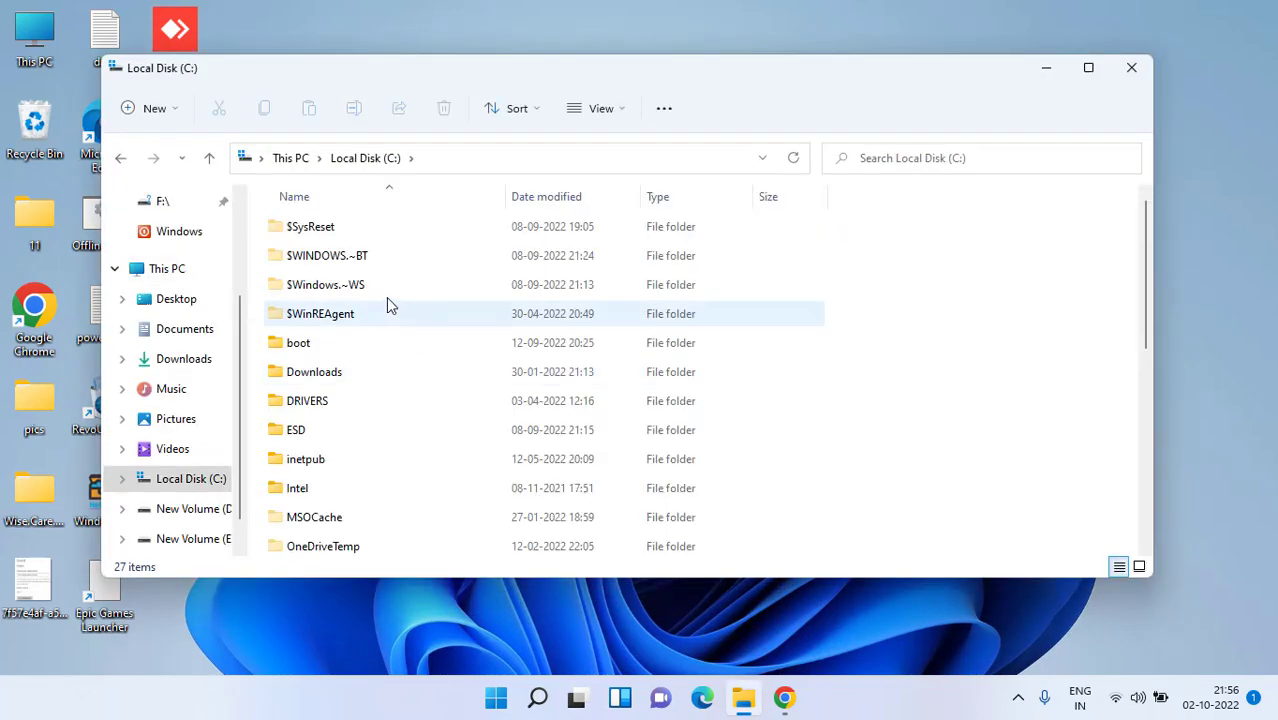
pyautogui.click(376, 430)
pyautogui.scroll(-4, 375, 426)
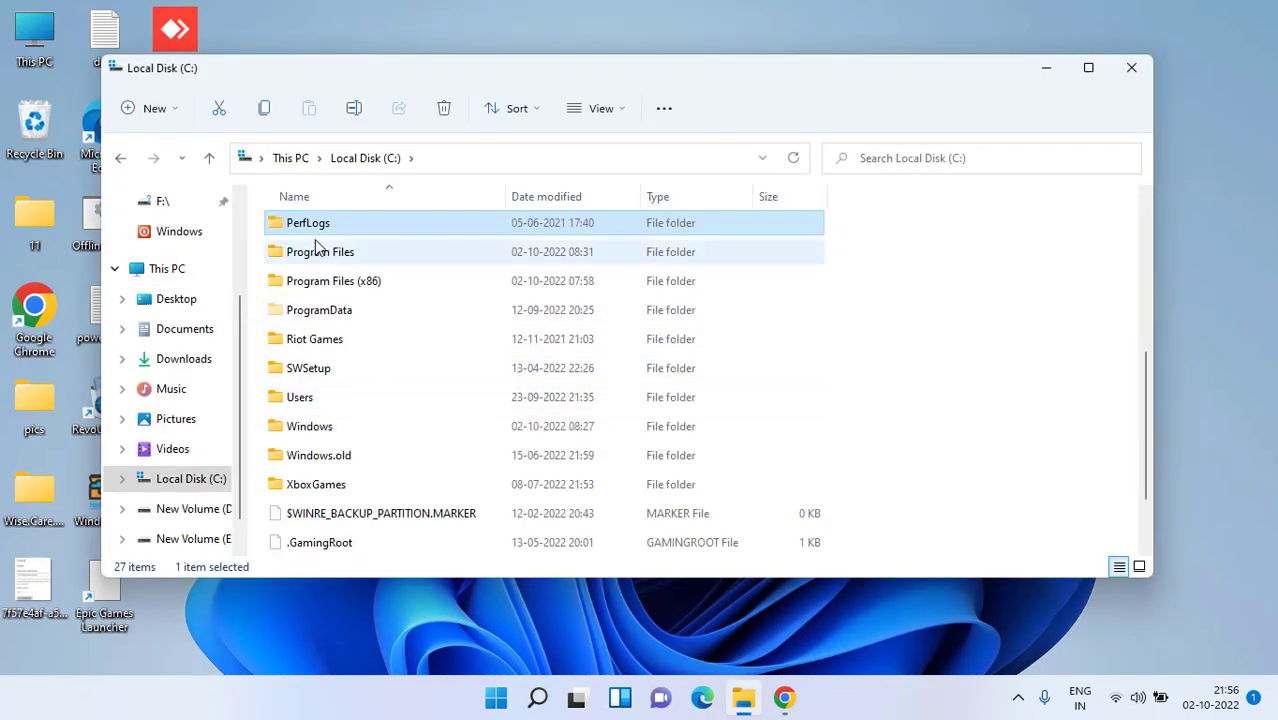
pyautogui.doubleClick(329, 252)
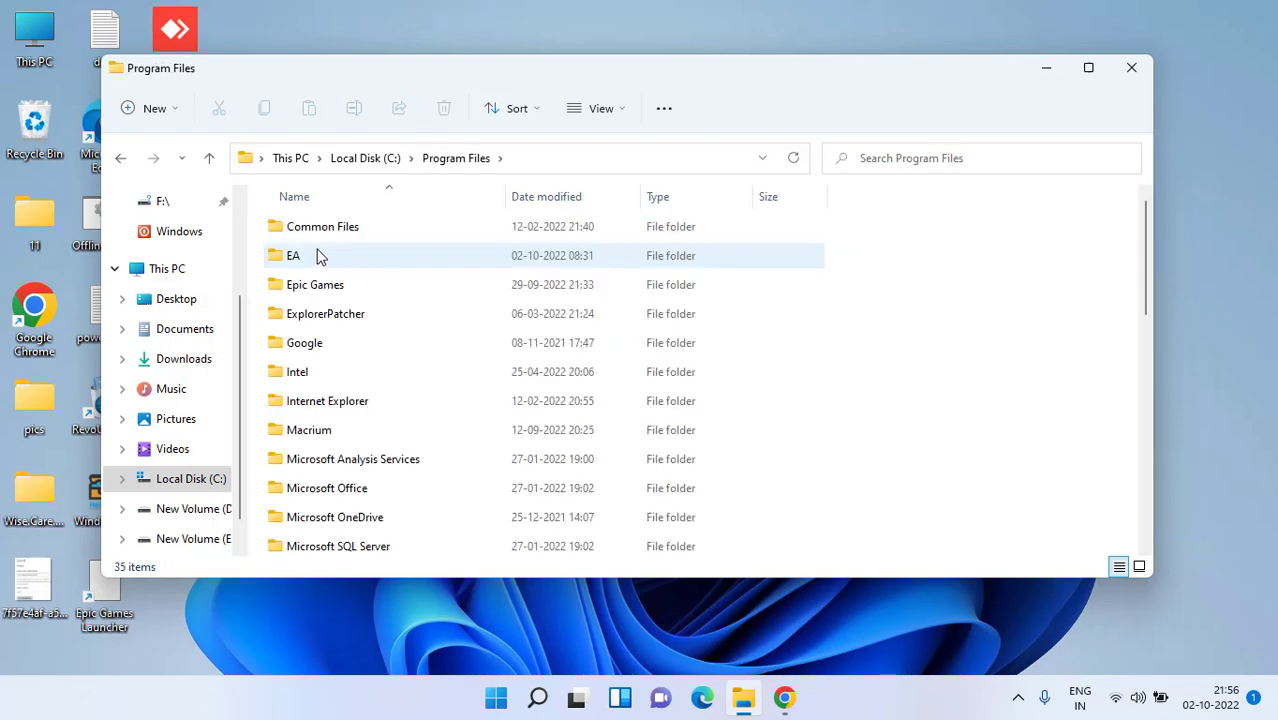
pyautogui.click(311, 256)
pyautogui.doubleClick(311, 256)
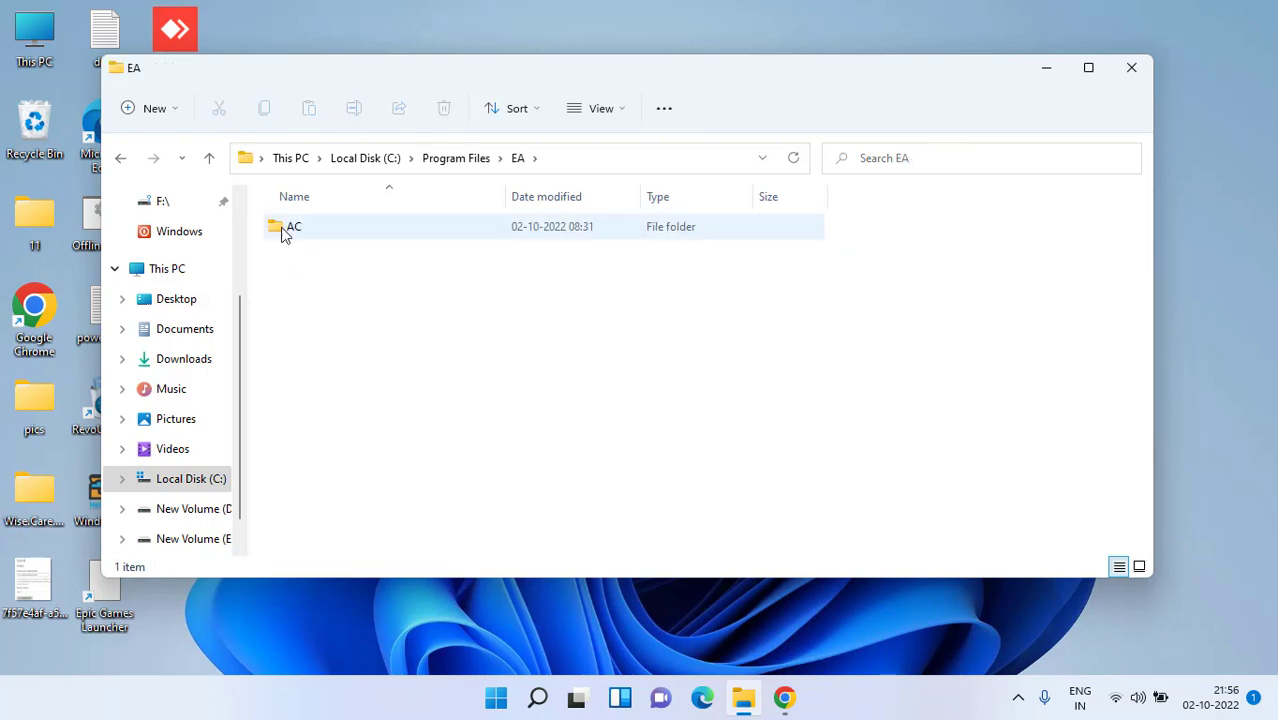
pyautogui.doubleClick(297, 235)
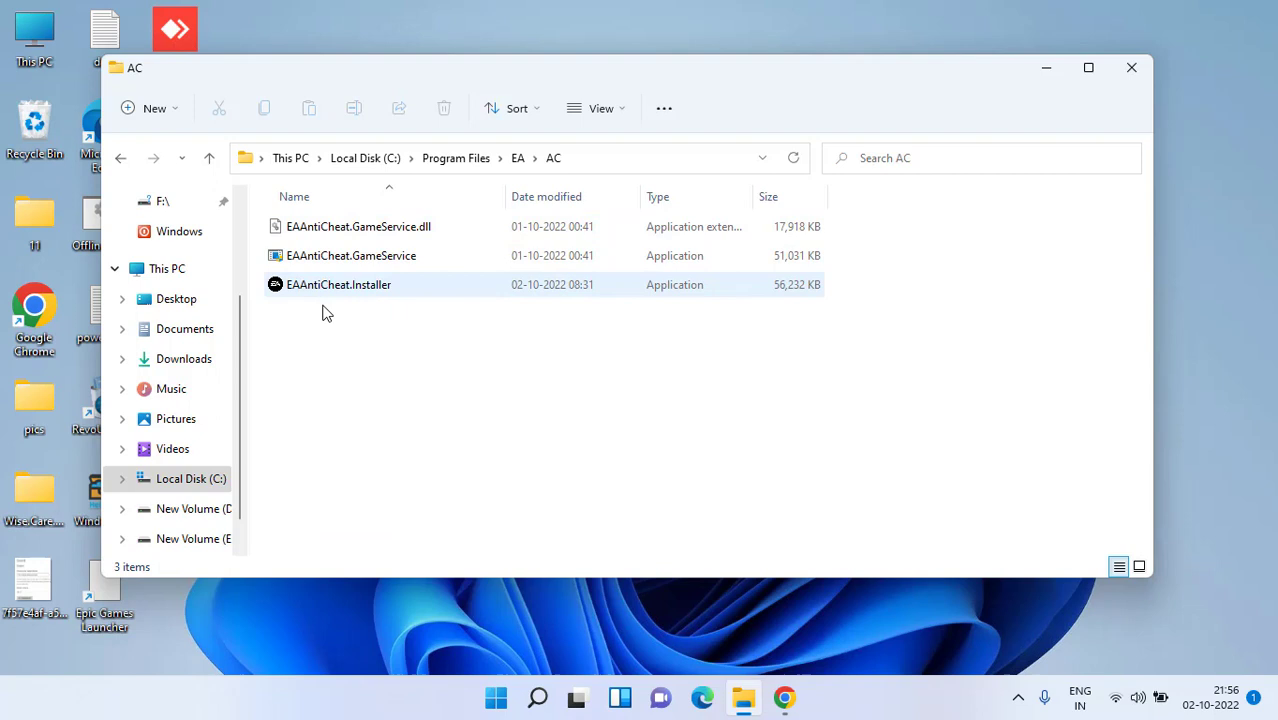
pyautogui.click(348, 292)
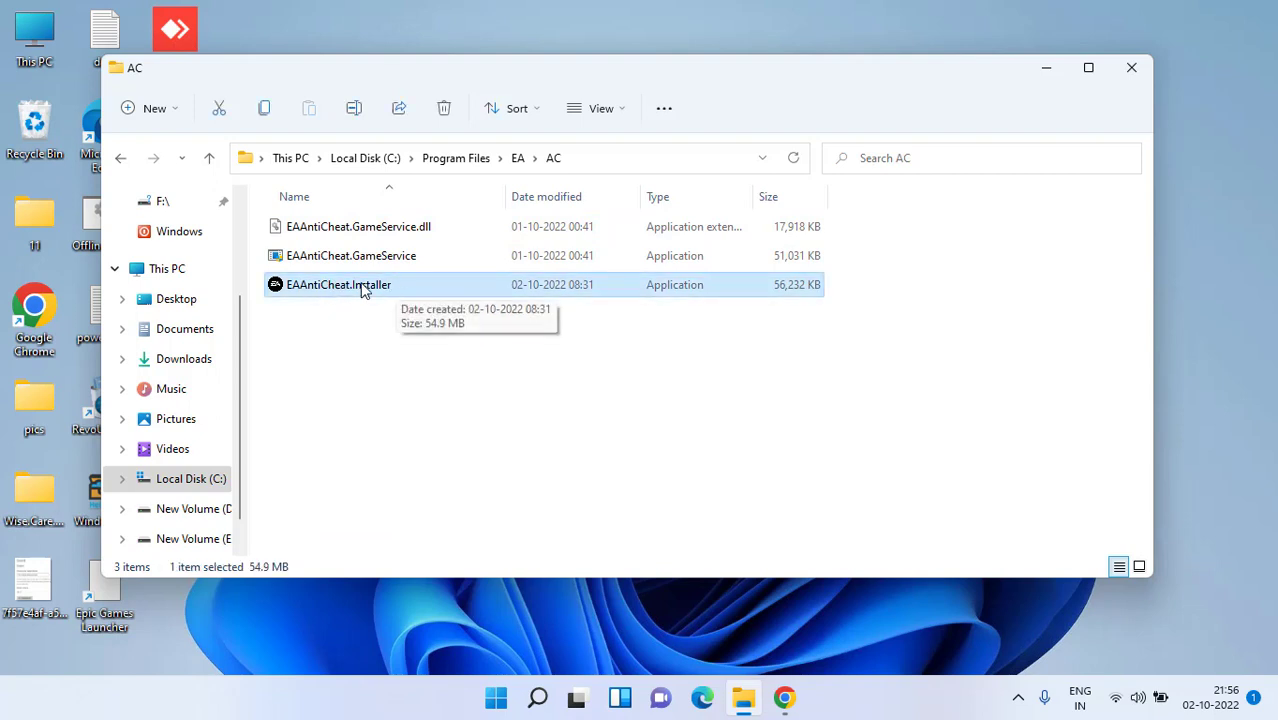
# Run EAAntiCheat.Installer, uninstall the anti-cheat for FIFA 23, and close the setup window.
pyautogui.doubleClick(362, 288)
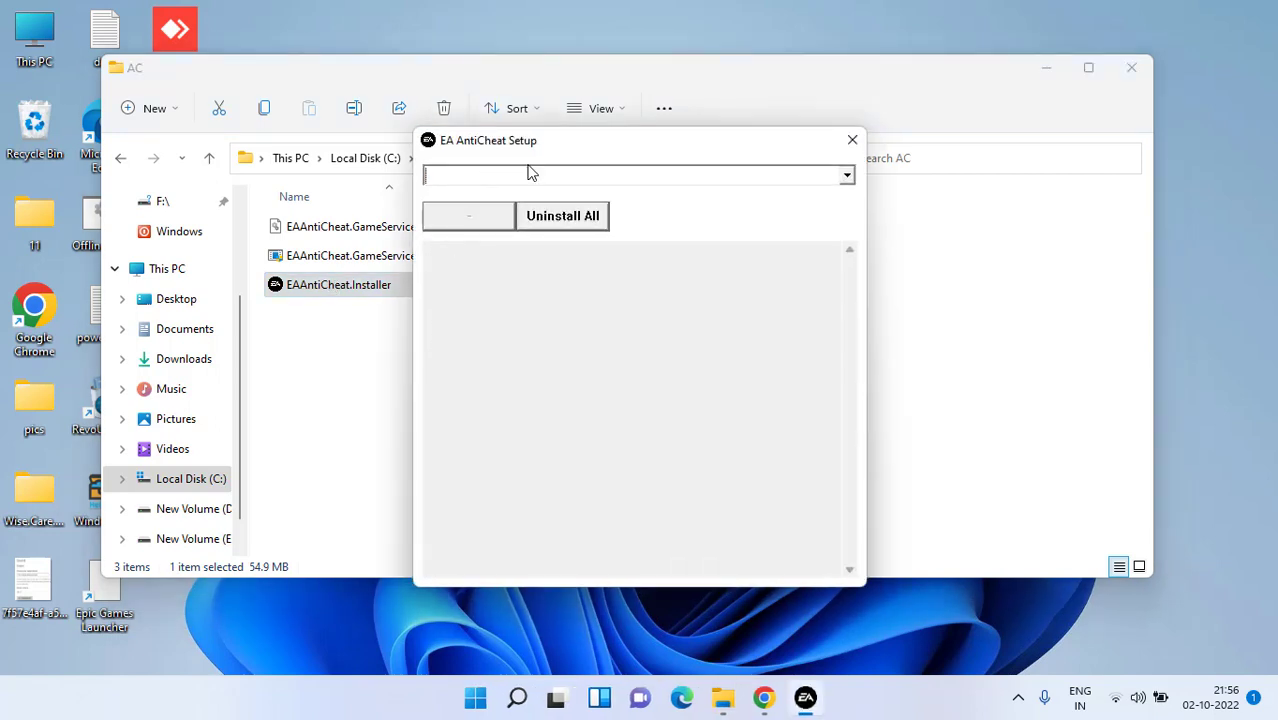
pyautogui.click(848, 177)
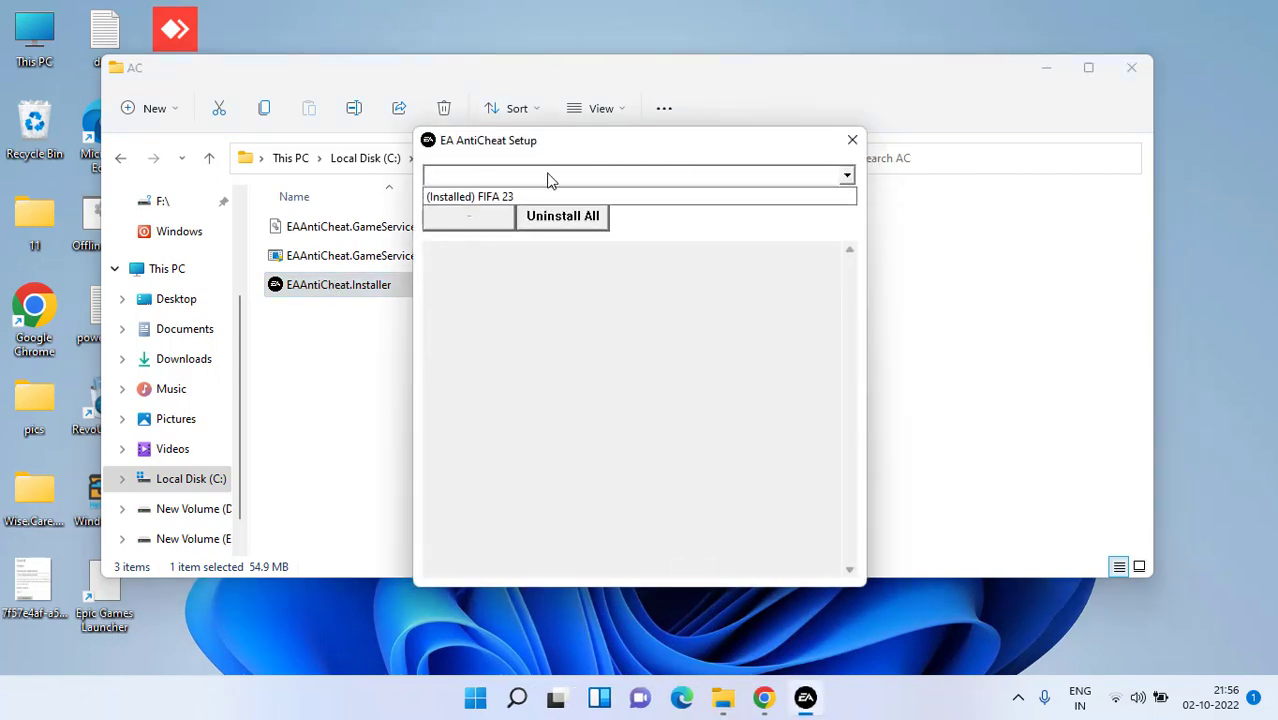
pyautogui.click(492, 198)
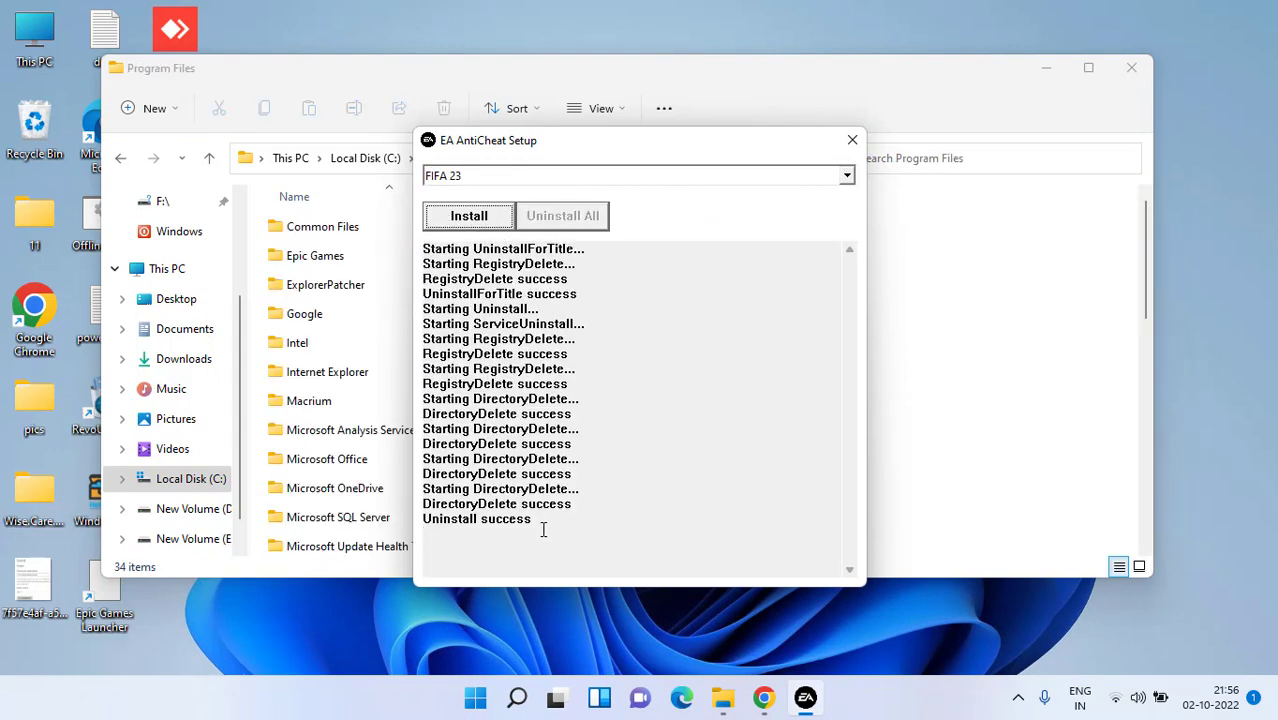
pyautogui.moveTo(519, 528); pyautogui.dragTo(430, 507)
pyautogui.click(647, 400)
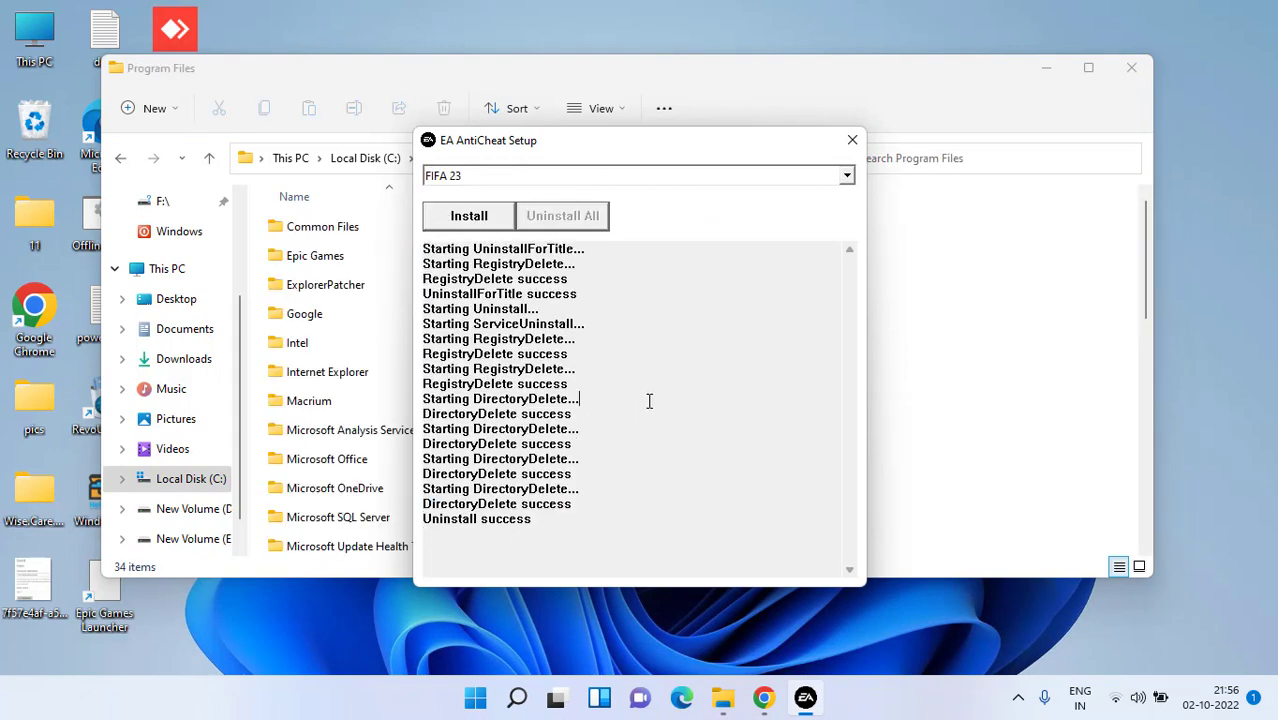
pyautogui.click(852, 140)
# Download and save the EA anticheat installer from the 'How to install EA anticheat' help page.
pyautogui.click(1131, 67)
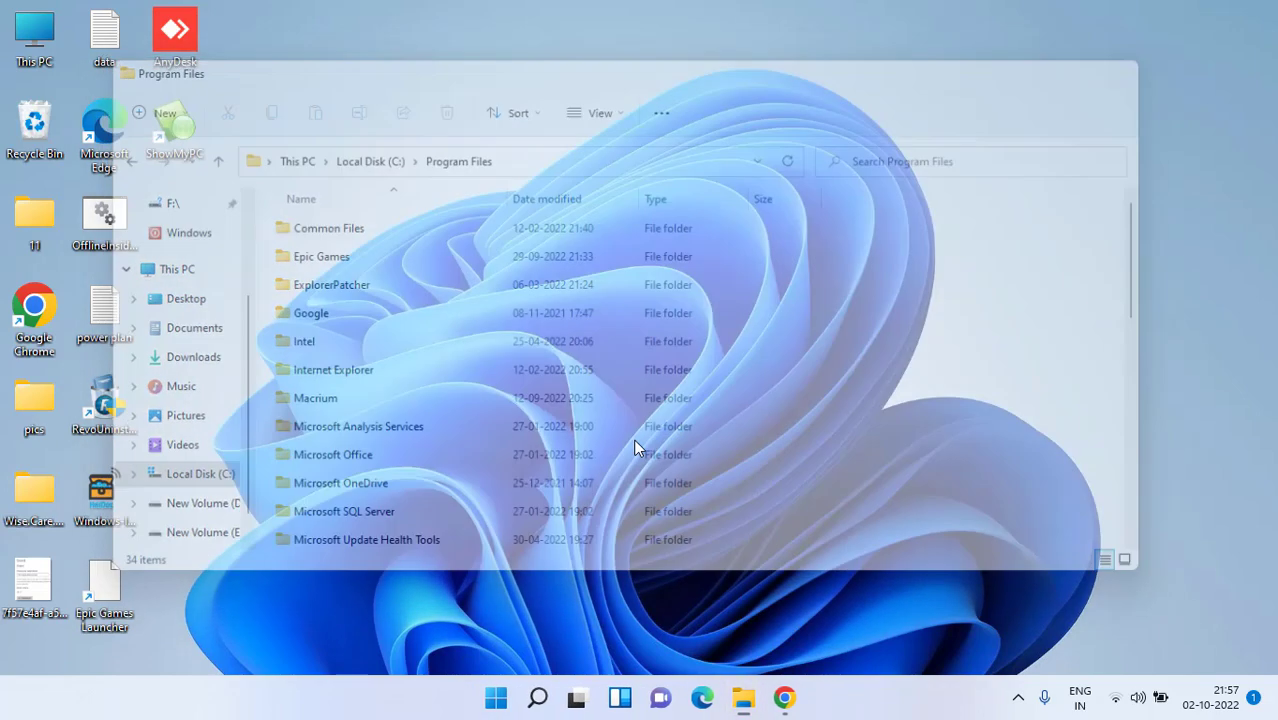
pyautogui.click(784, 697)
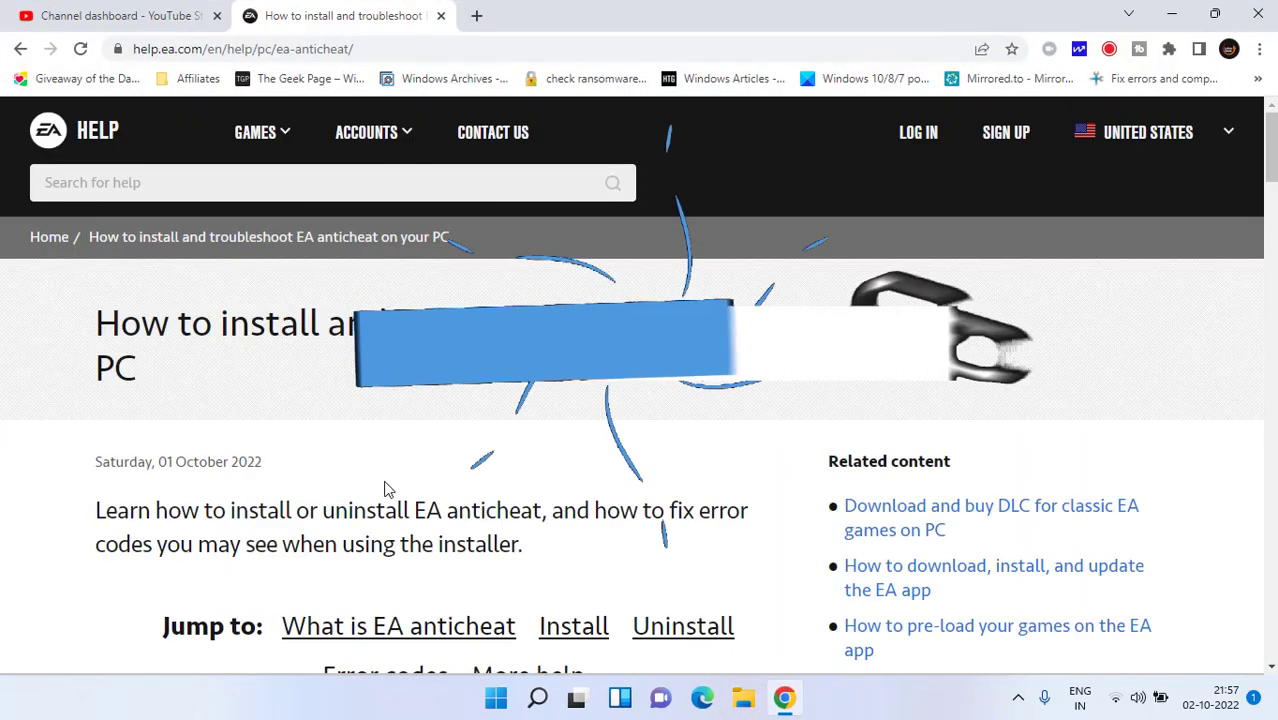
pyautogui.scroll(-8, 375, 402)
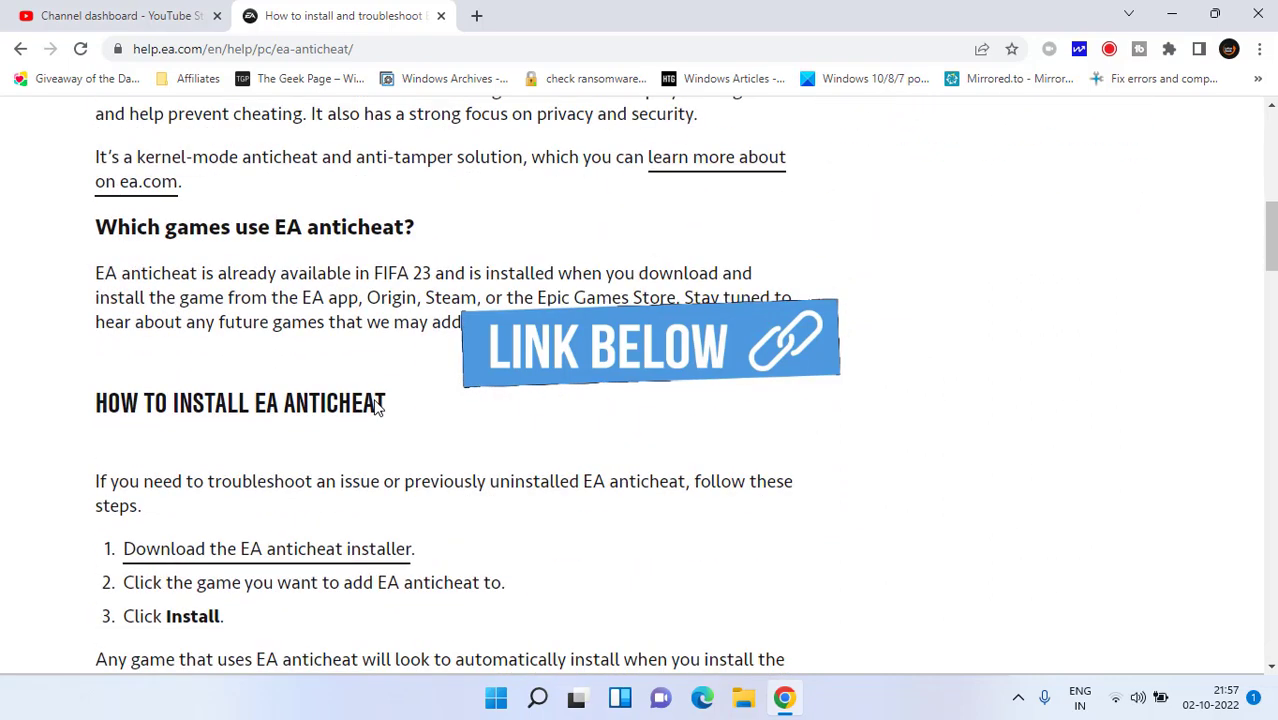
pyautogui.scroll(-2, 375, 402)
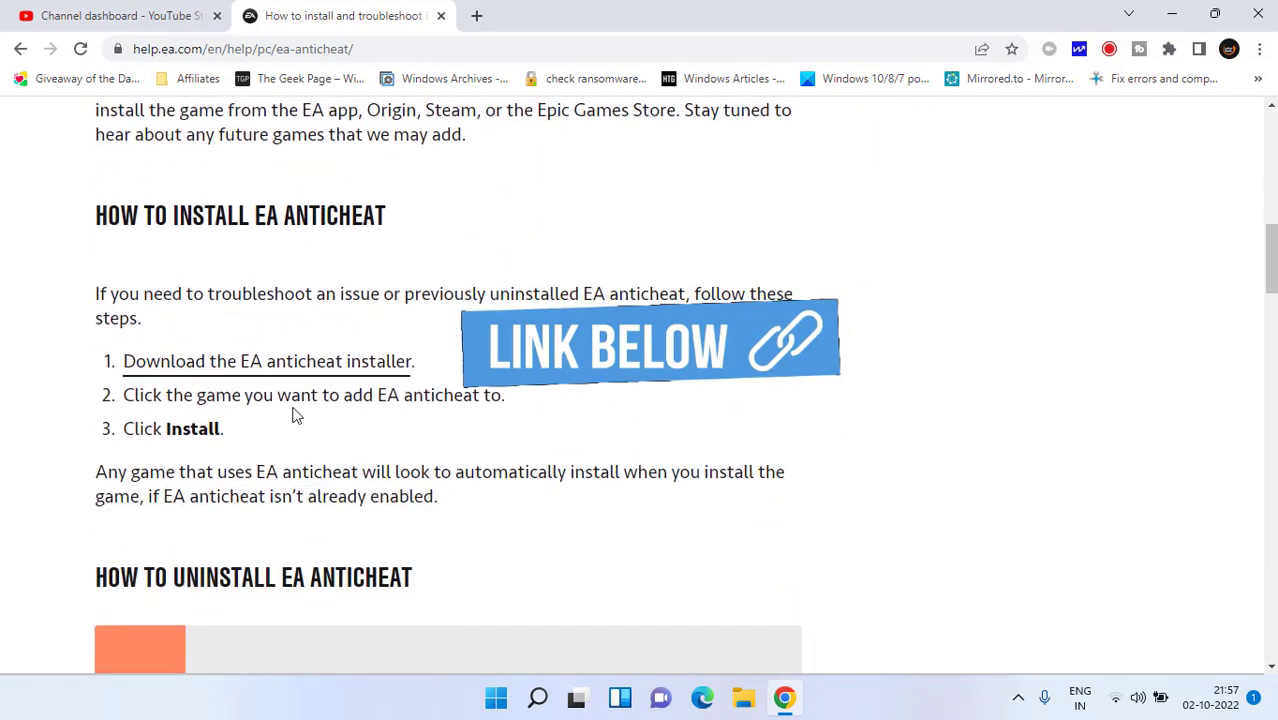
pyautogui.click(337, 364)
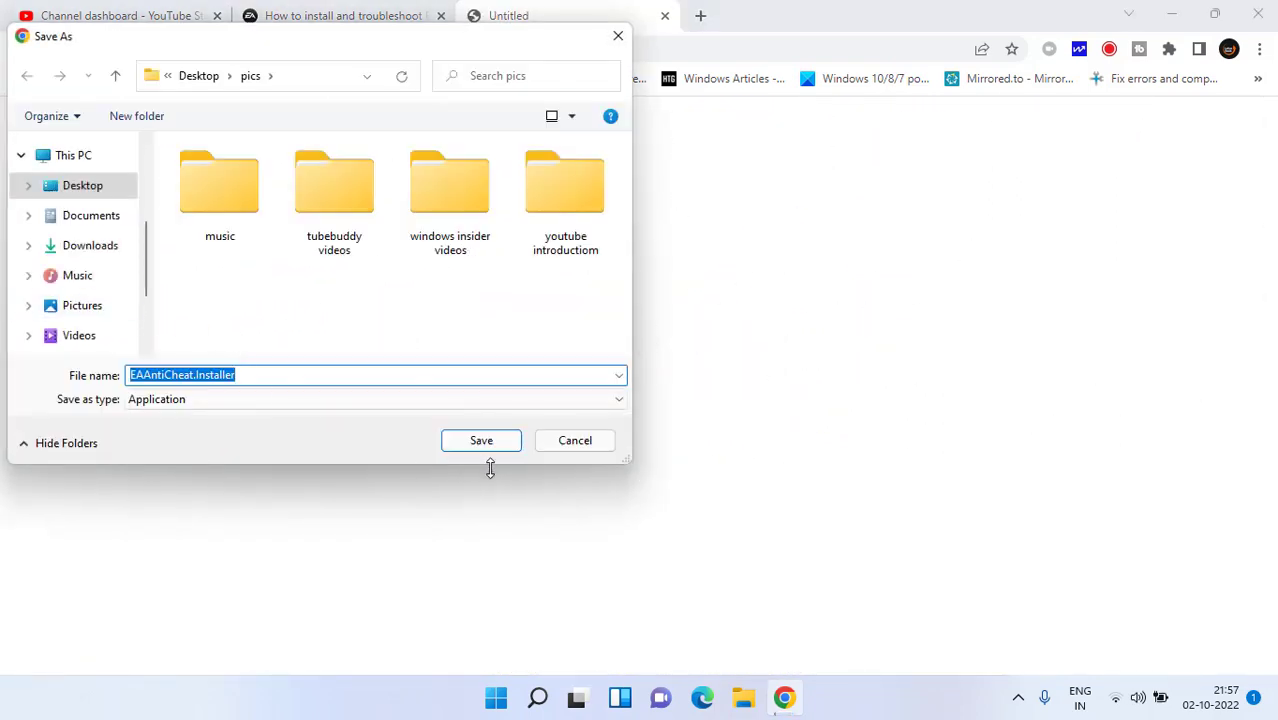
pyautogui.click(496, 447)
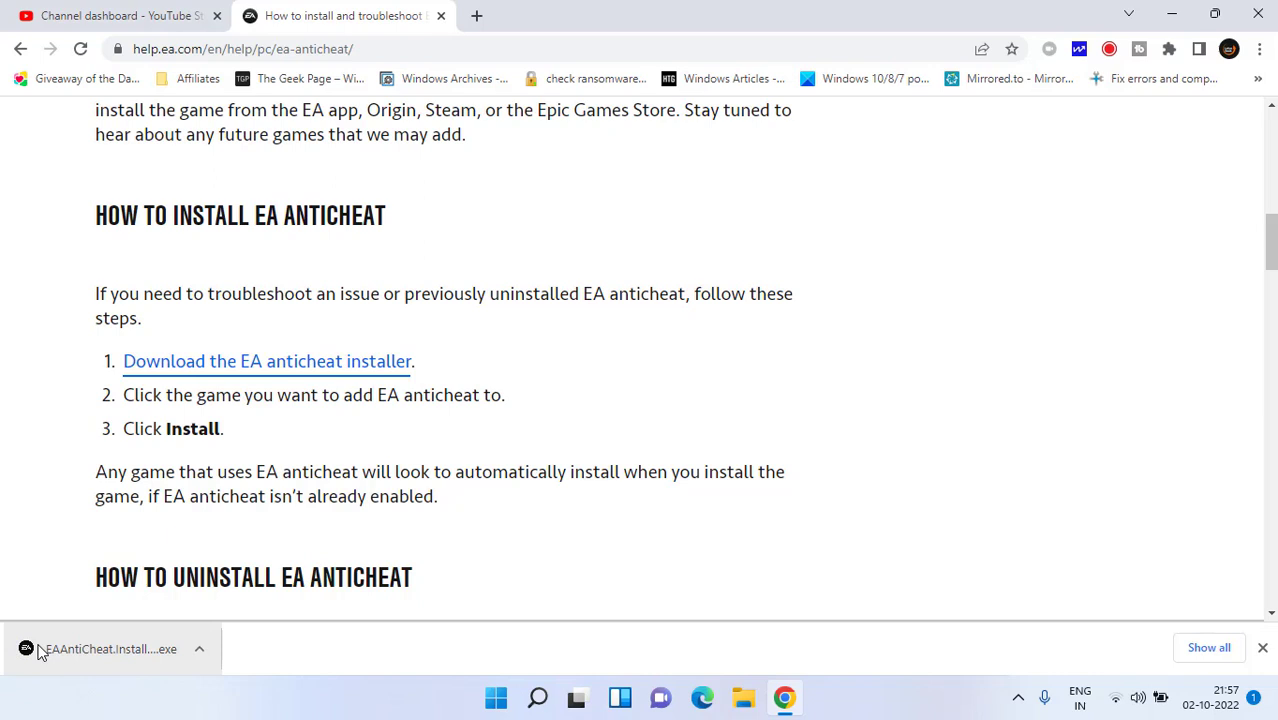
# Install EA anticheat for FIFA 23 with the downloaded installer, then close it and minimize Chrome.
pyautogui.click(96, 651)
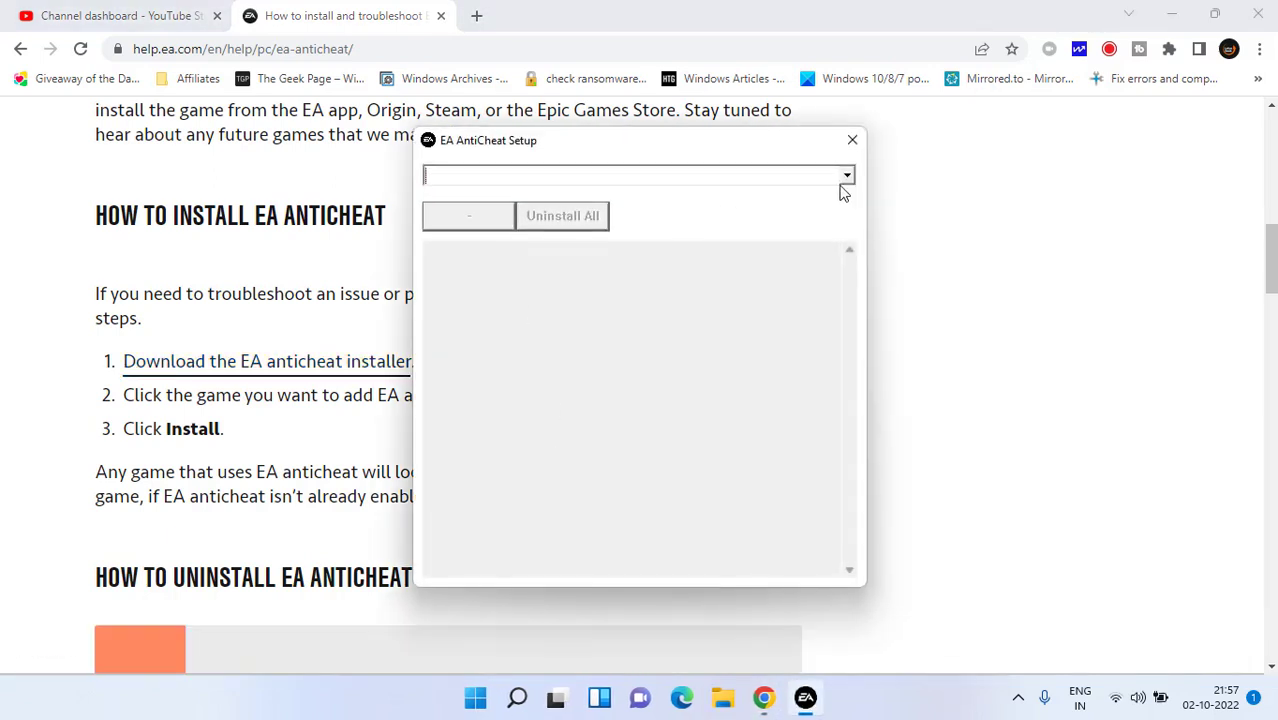
pyautogui.click(847, 176)
pyautogui.click(484, 198)
pyautogui.click(480, 220)
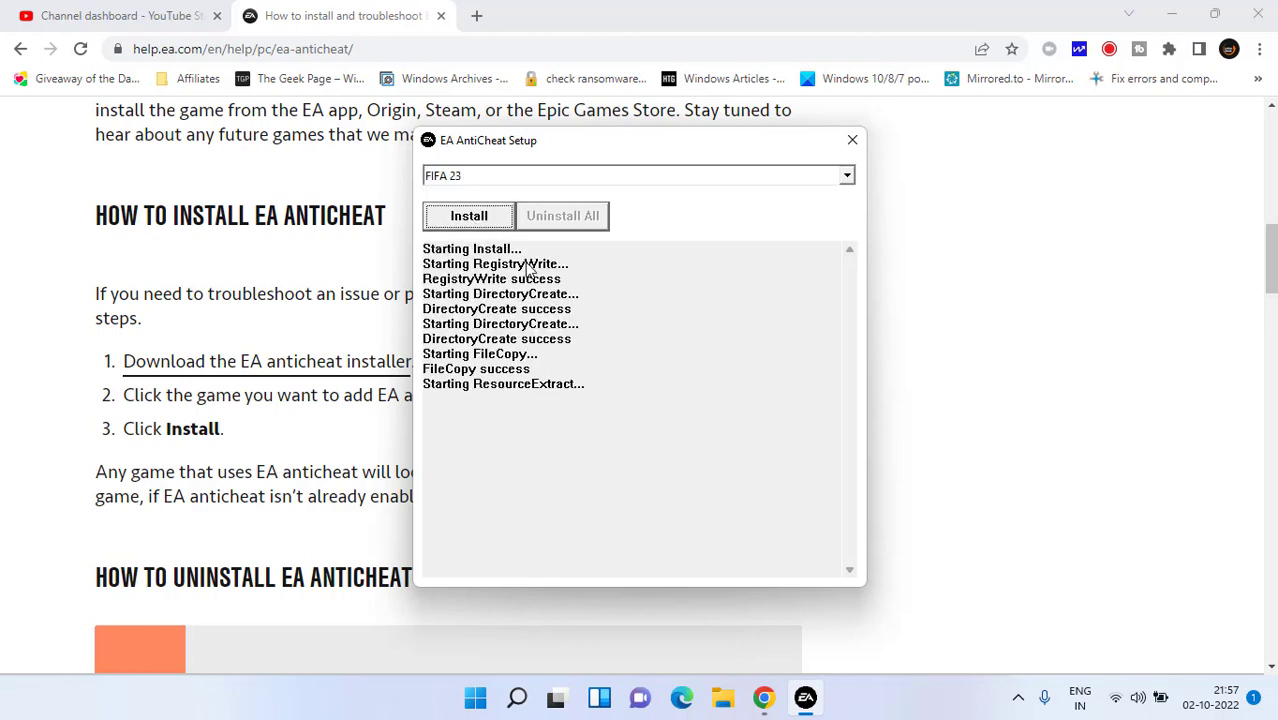
pyautogui.moveTo(517, 472); pyautogui.dragTo(415, 443)
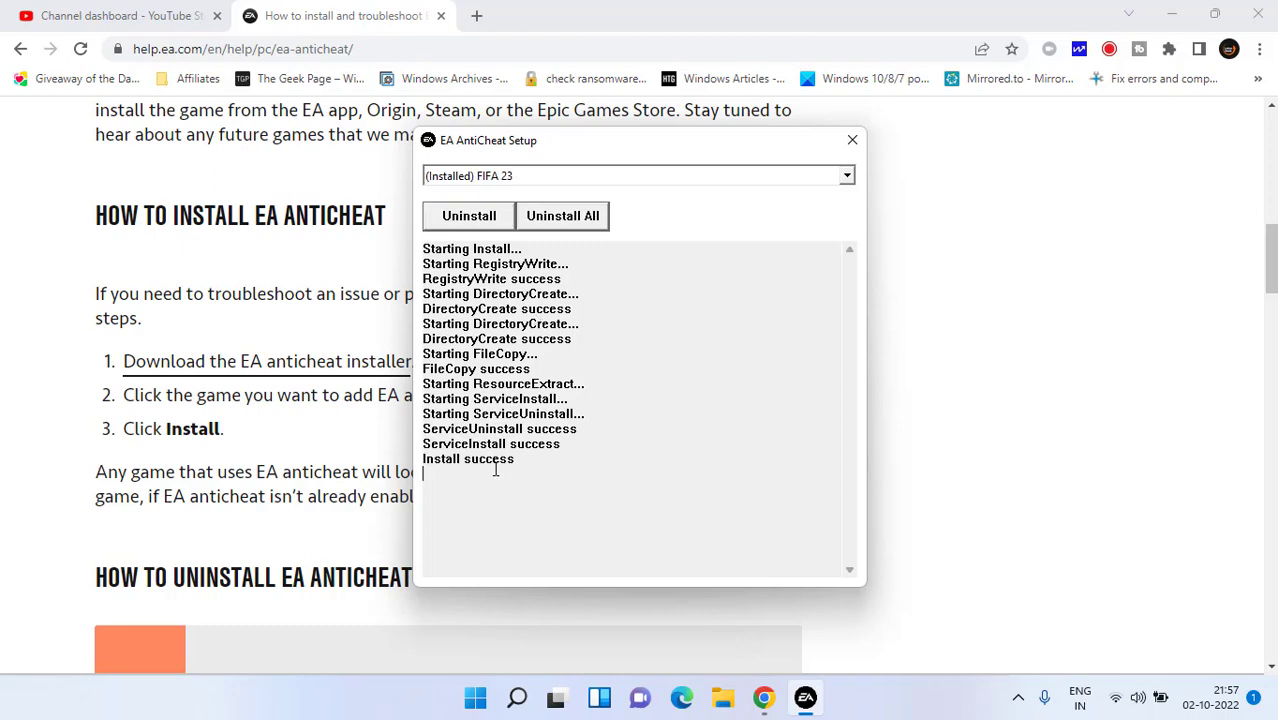
pyautogui.click(671, 440)
pyautogui.click(852, 140)
pyautogui.press('super+Down')
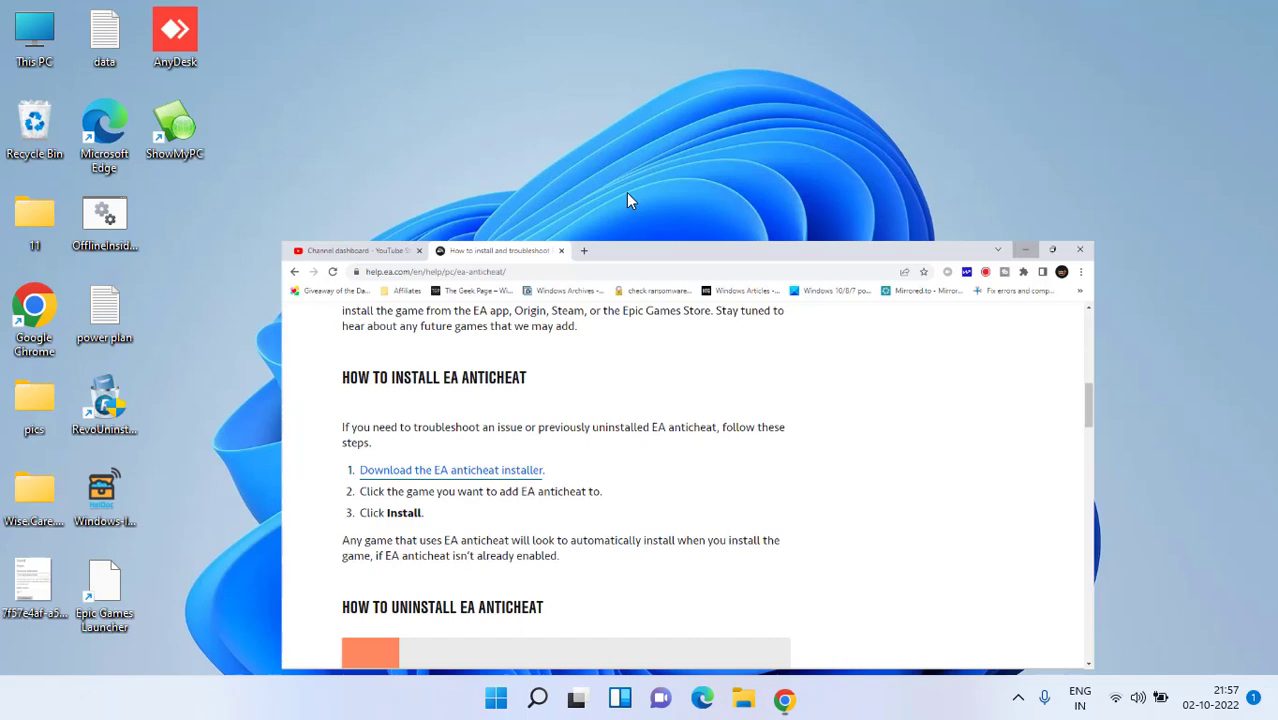
pyautogui.press('super+Down')
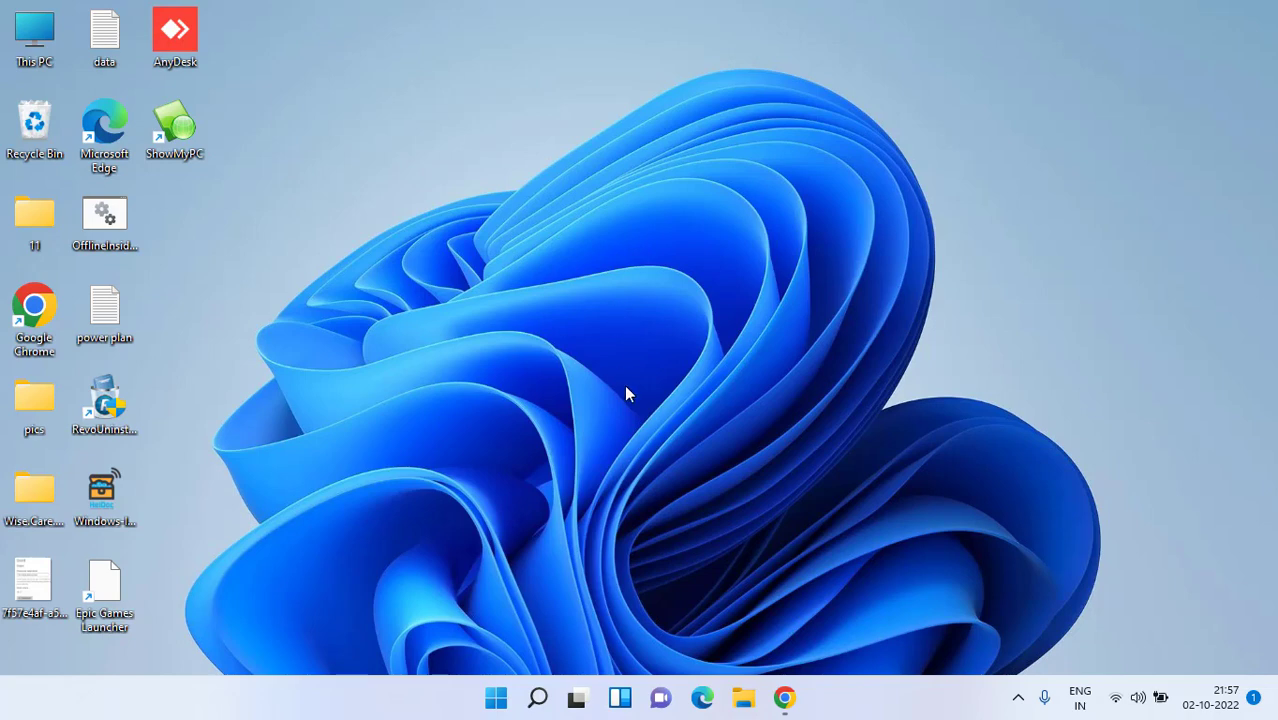
pyautogui.press('super+r')
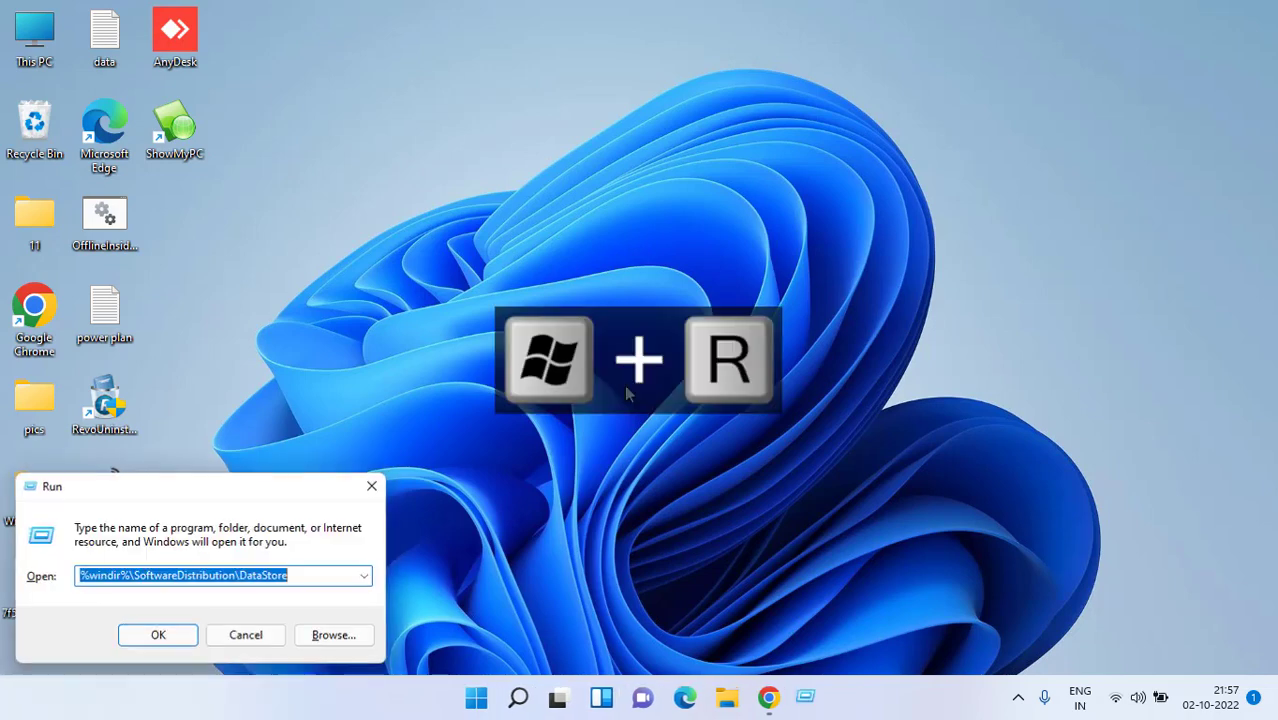
pyautogui.write('app')
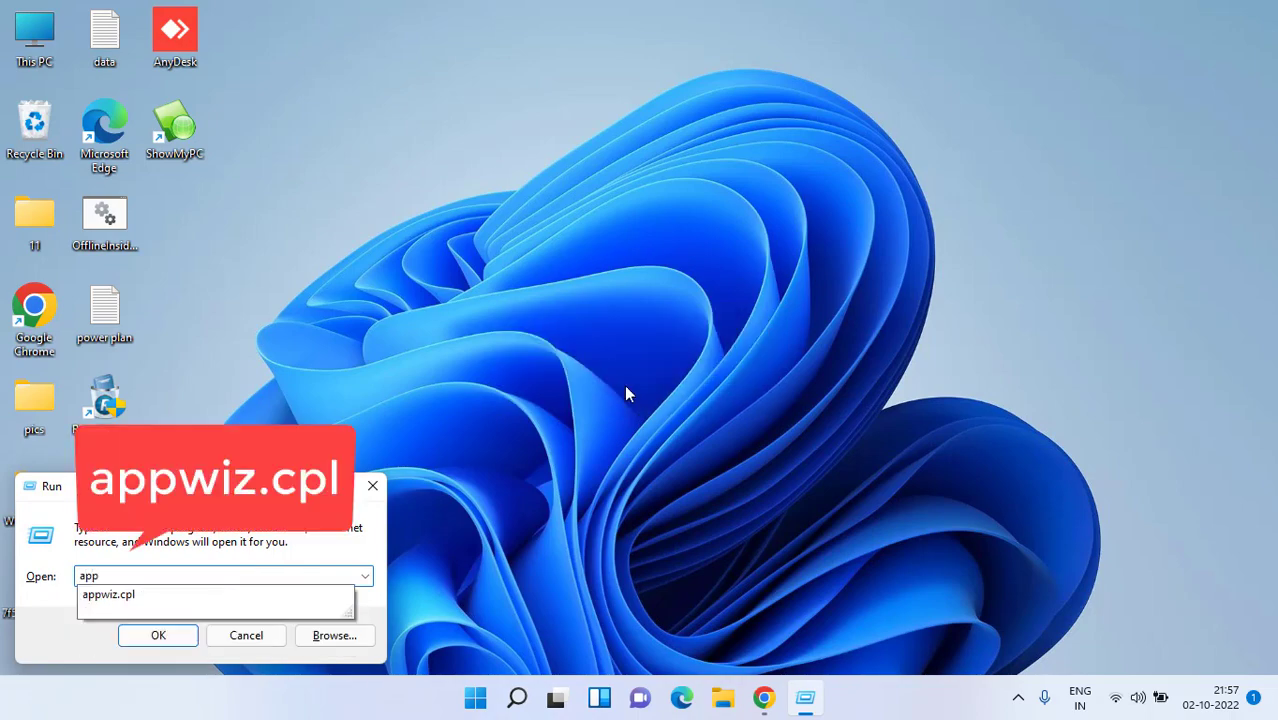
pyautogui.press('Down')
pyautogui.press('Return')
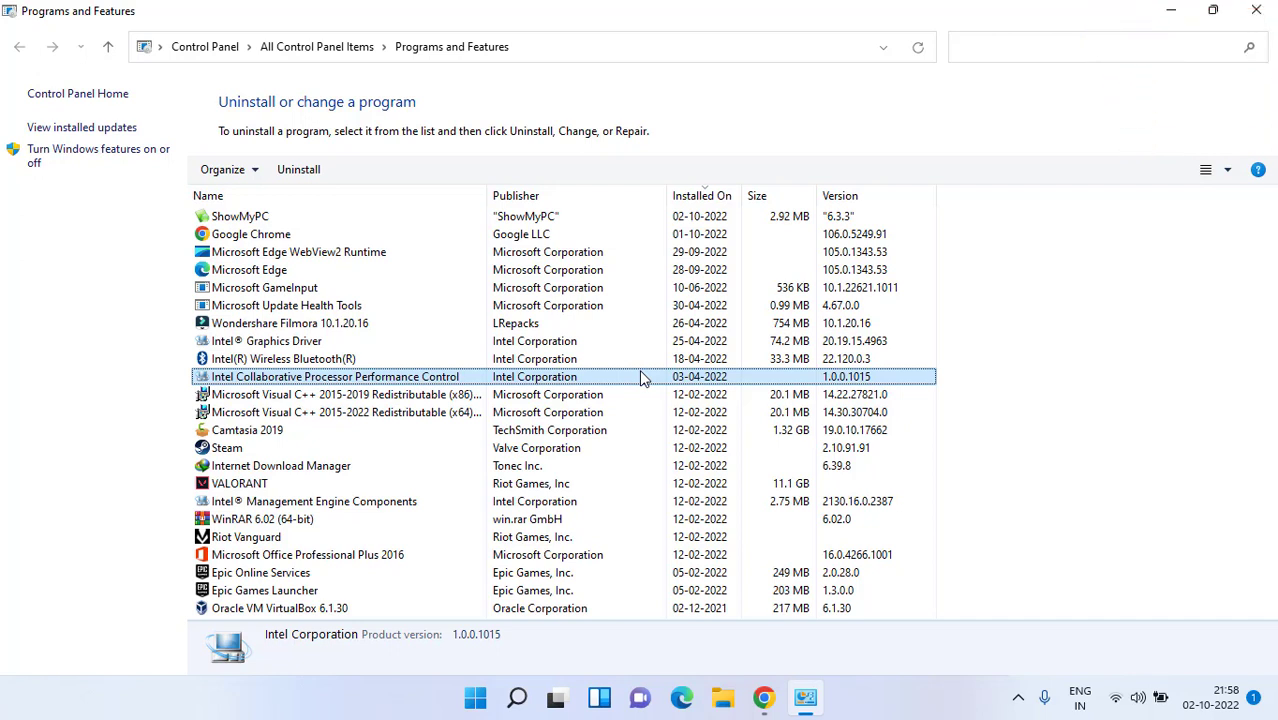
pyautogui.click(232, 272)
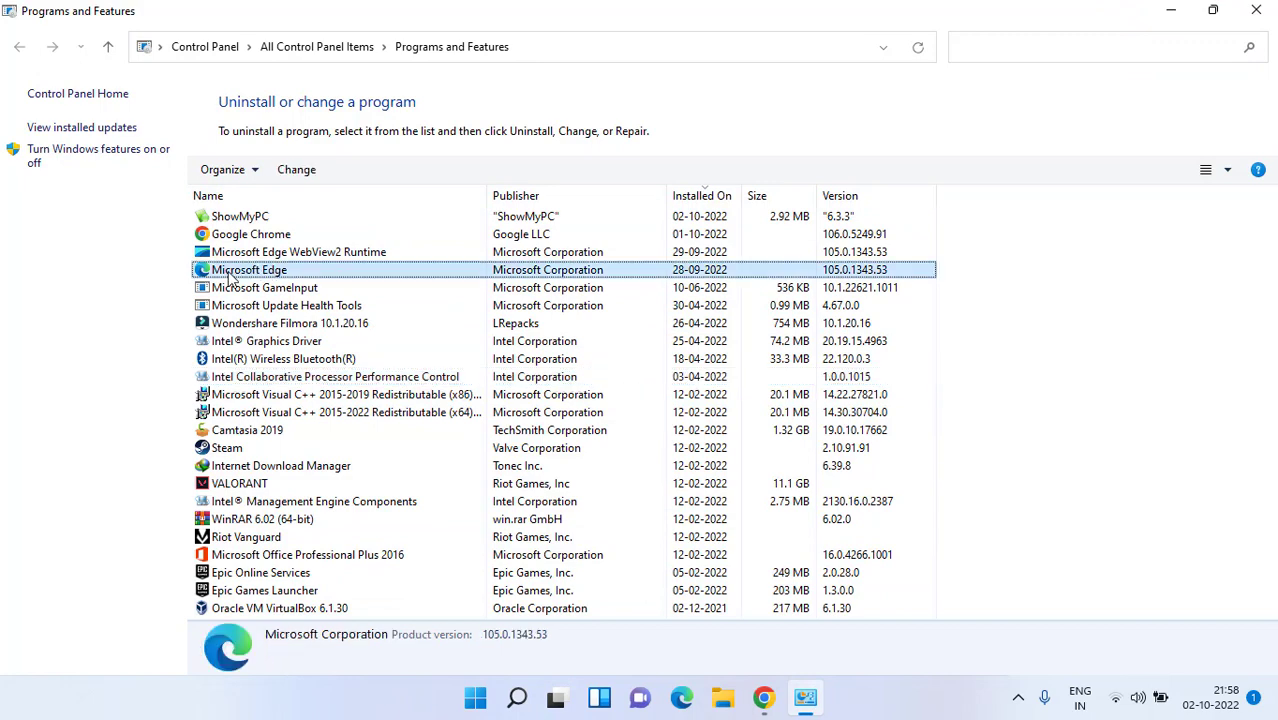
pyautogui.click(245, 341)
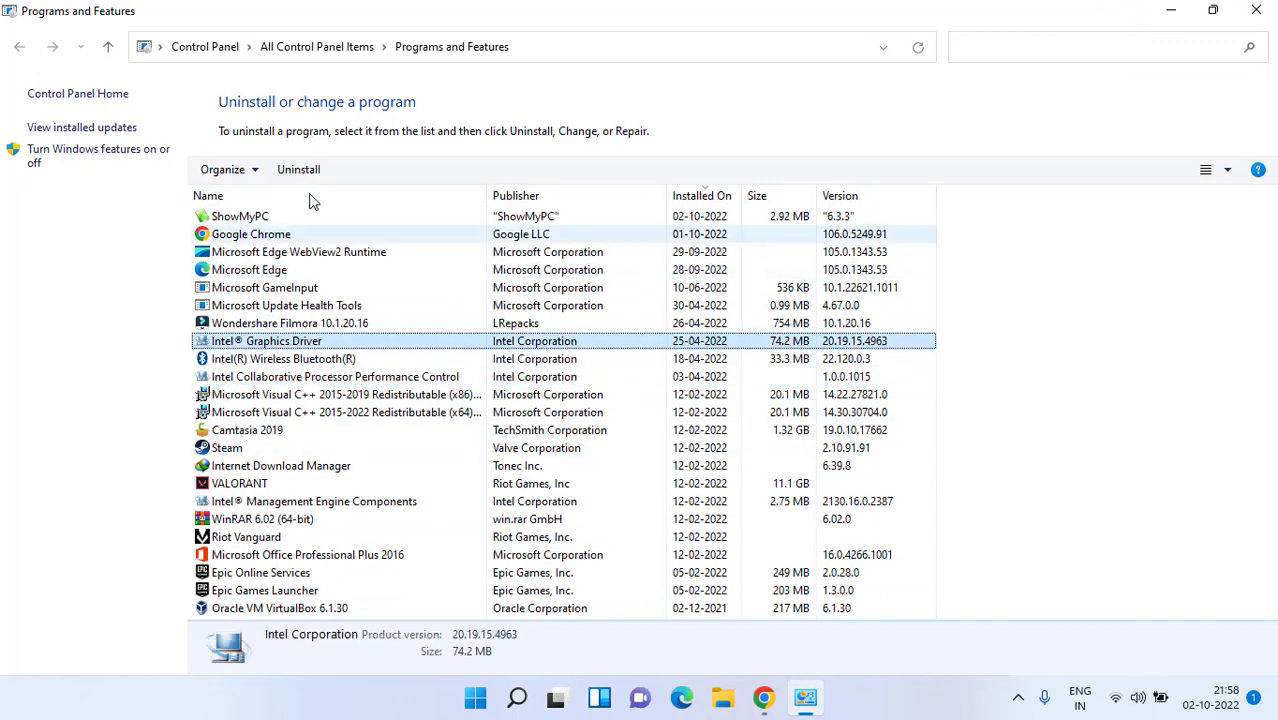
pyautogui.click(1256, 10)
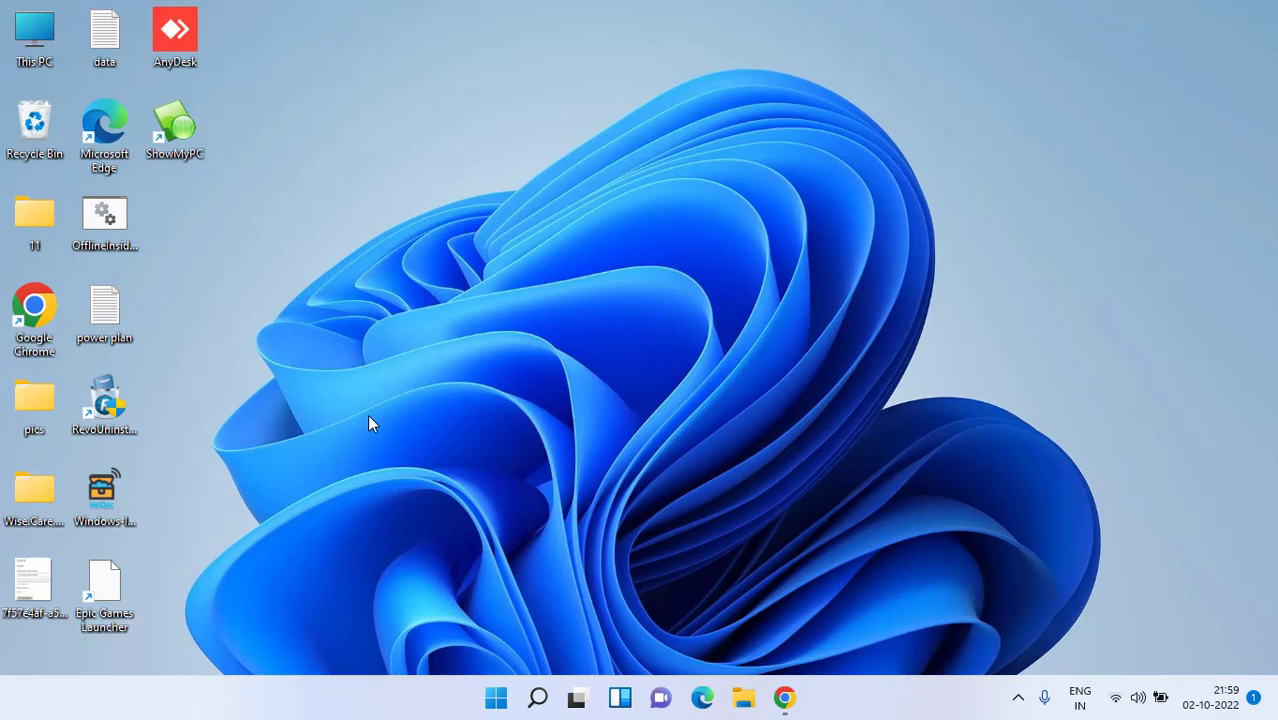
# Open System > Recovery in Settings to view Advanced startup, then minimize Settings.
pyautogui.press('super+i')
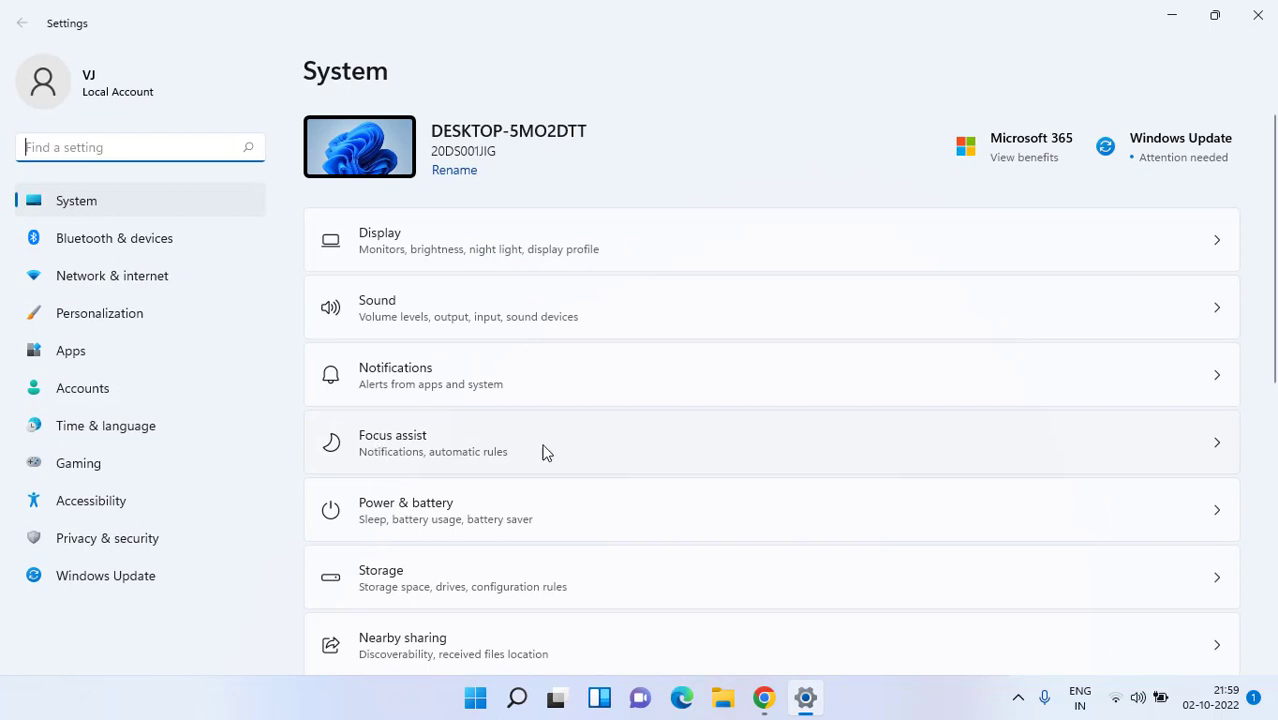
pyautogui.scroll(-3, 545, 452)
pyautogui.scroll(-2, 540, 460)
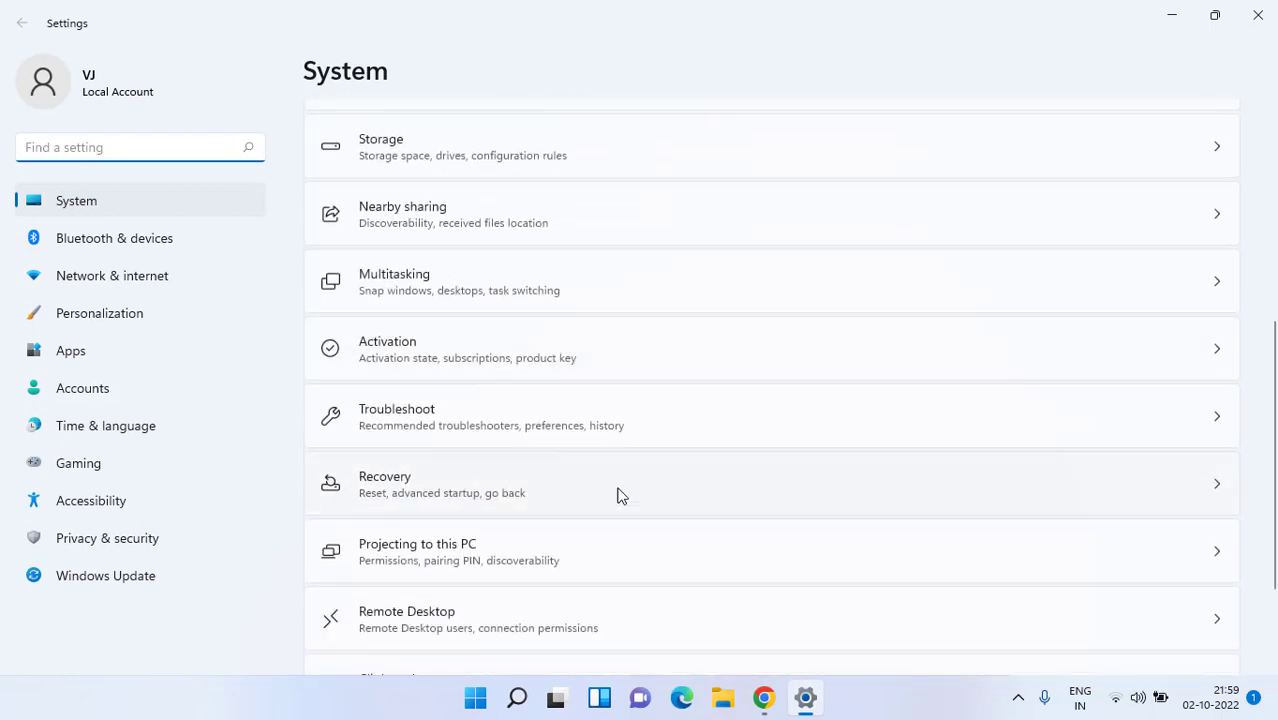
pyautogui.click(446, 484)
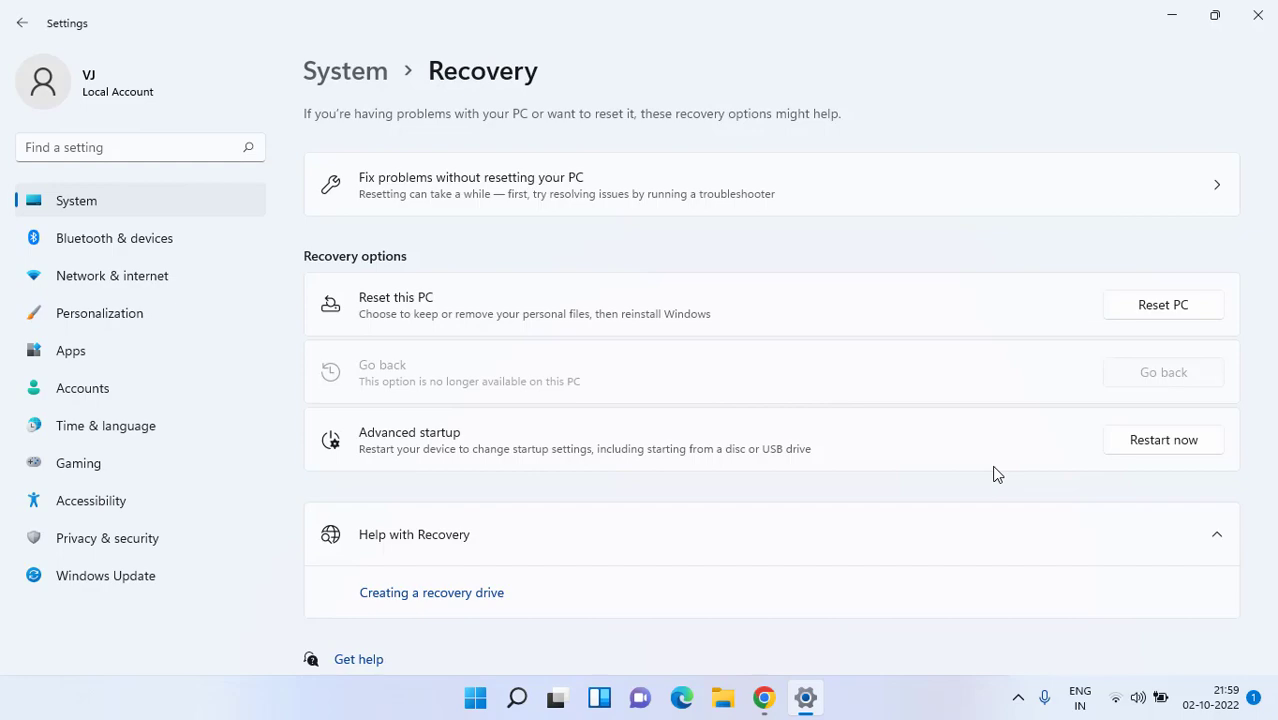
pyautogui.click(1172, 14)
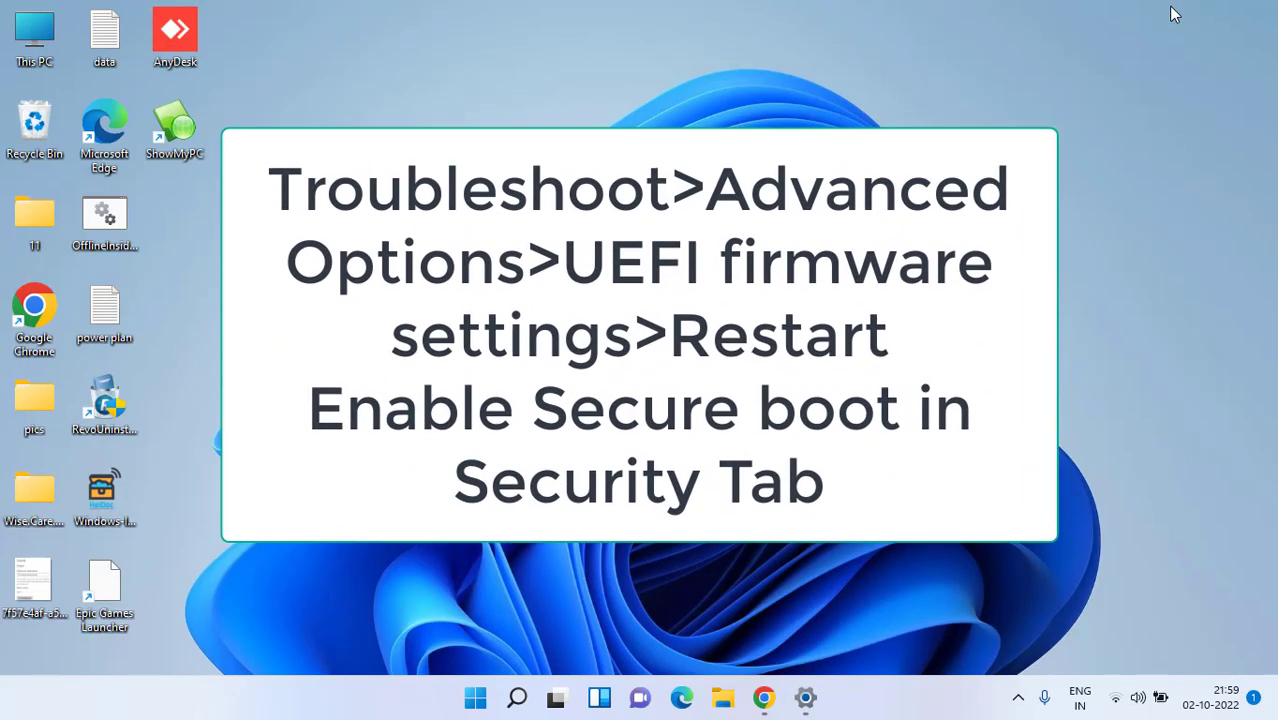